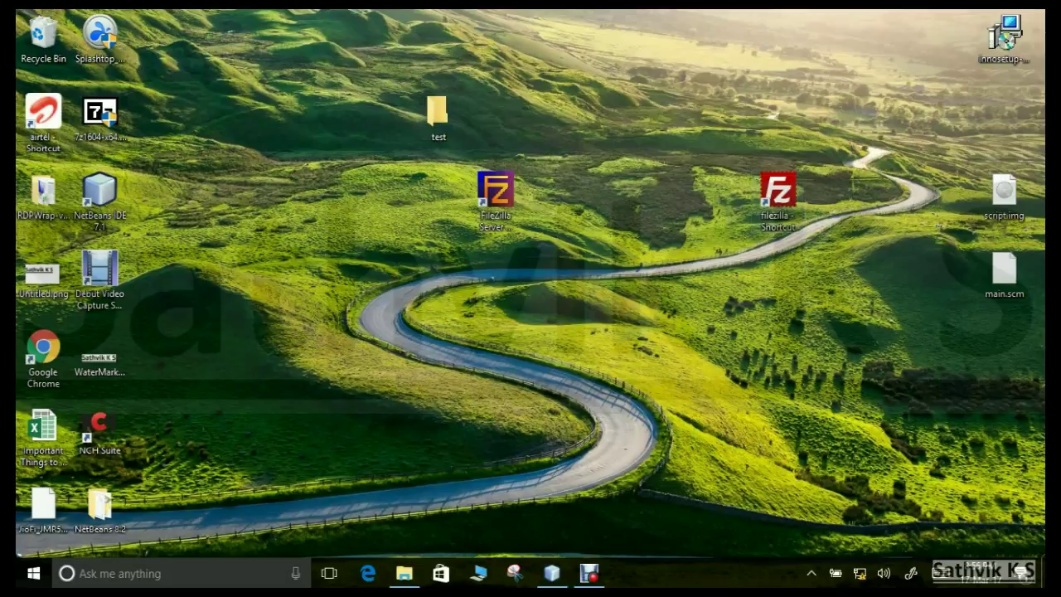
Step: Select the FileZilla Server icon and test folder together, then deselect them
left_click(99, 358)
left_click_drag(551, 137, 443, 242)
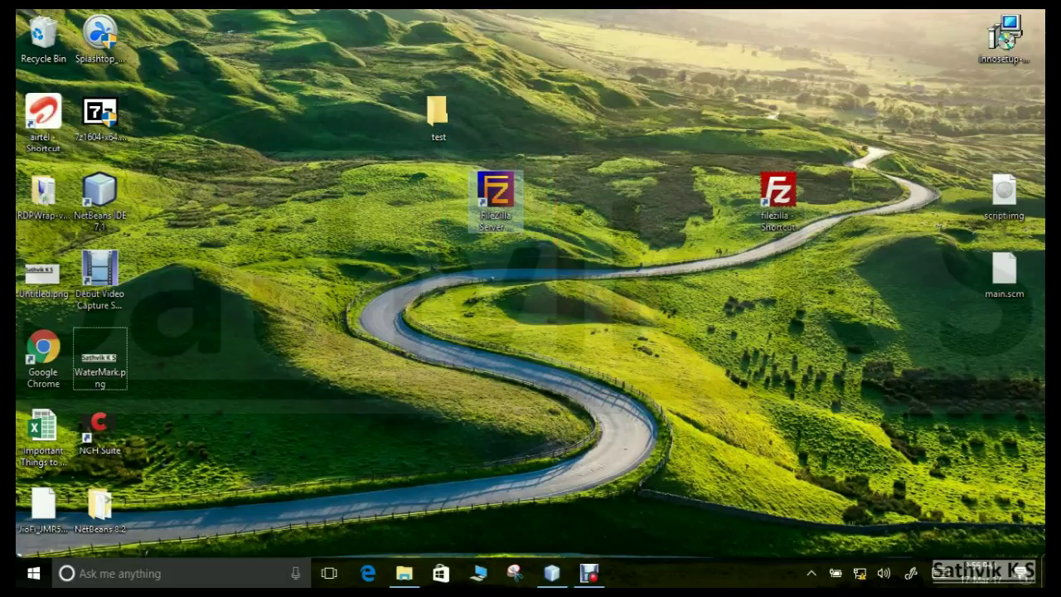
left_click_drag(573, 270, 416, 160)
left_click_drag(577, 249, 354, 98)
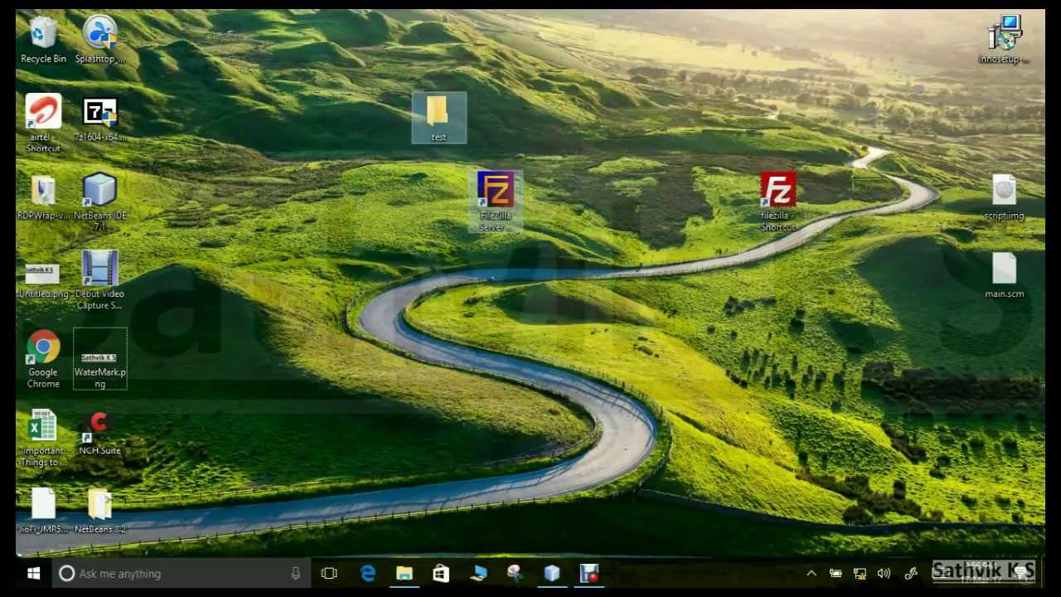
left_click(355, 98)
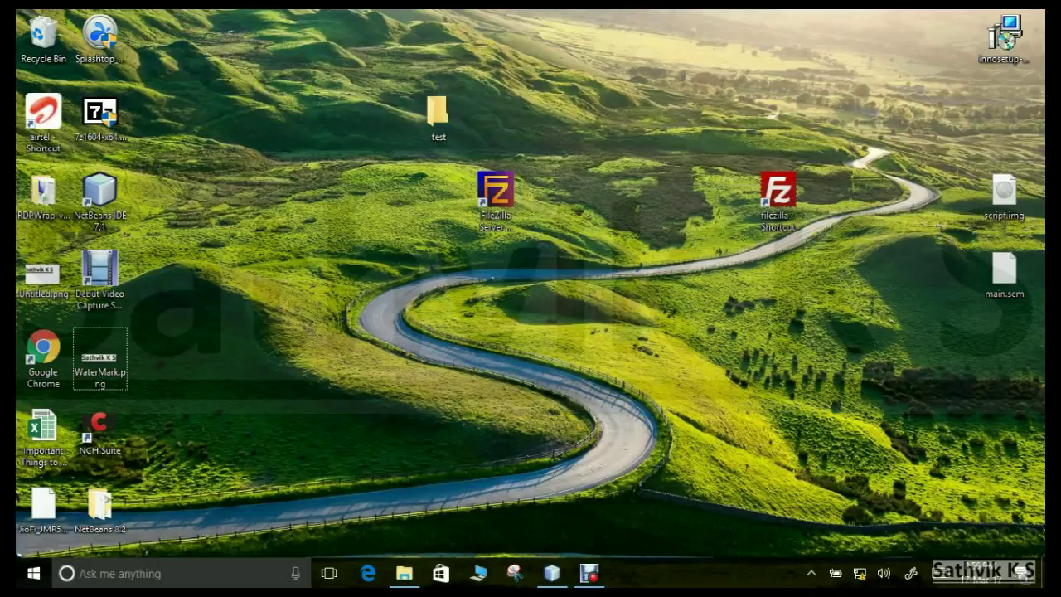
Step: Move the test folder to the lower-left desktop icons and select the FileZilla client shortcut
left_click_drag(438, 112, 212, 428)
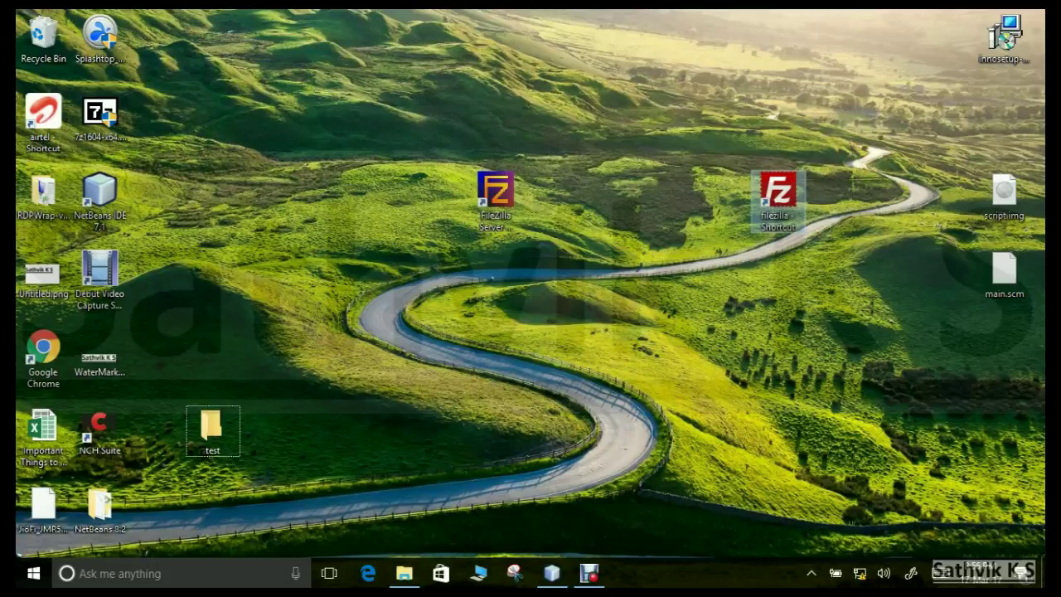
left_click_drag(549, 265, 441, 123)
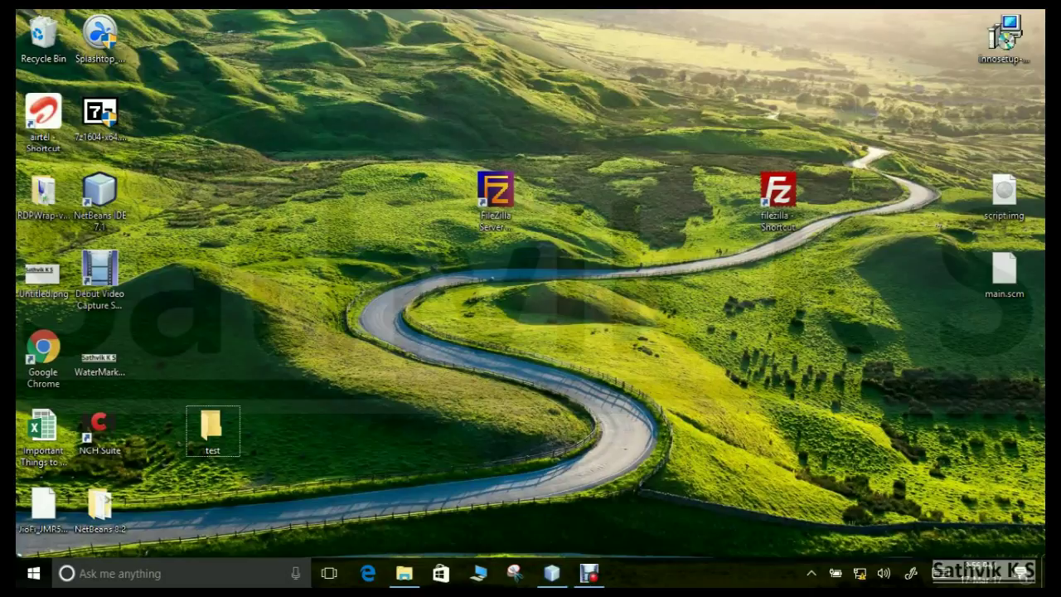
left_click(777, 195)
Step: Launch the FileZilla client, snap its window, and open then close the Site Manager
key("Return")
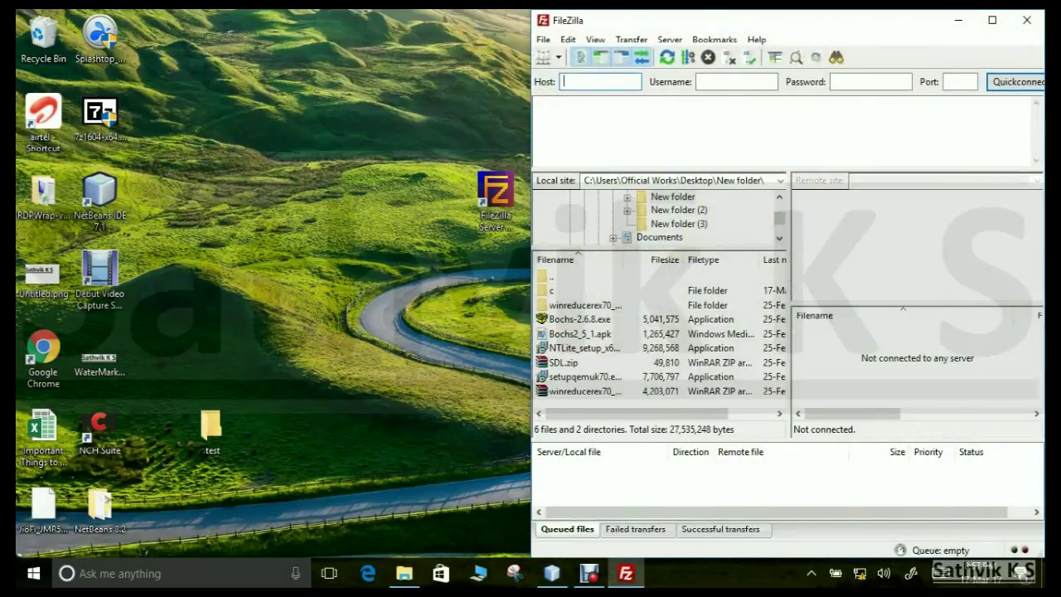
key("super+Left")
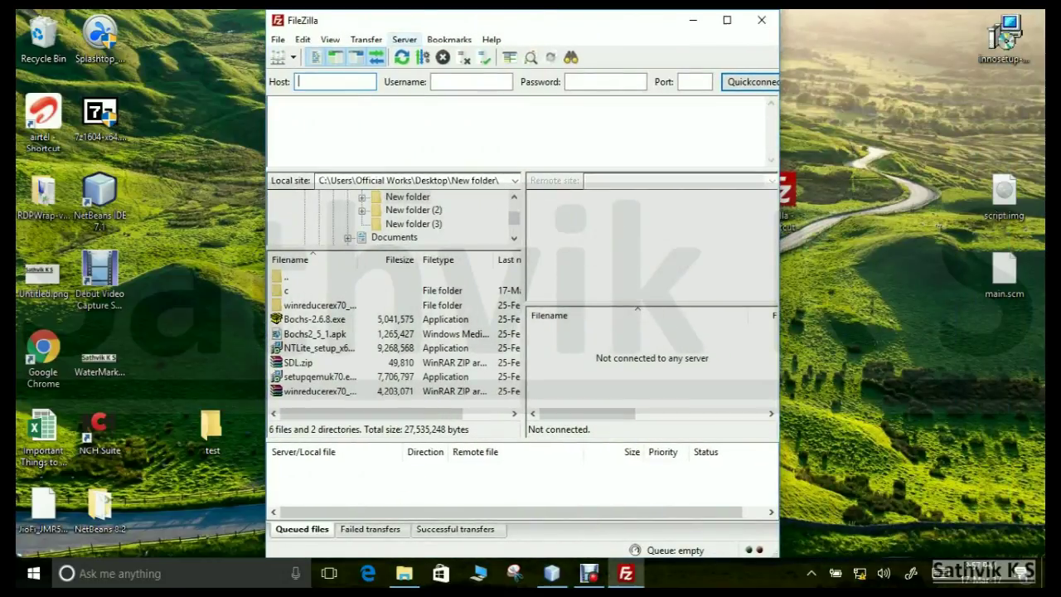
left_click(278, 57)
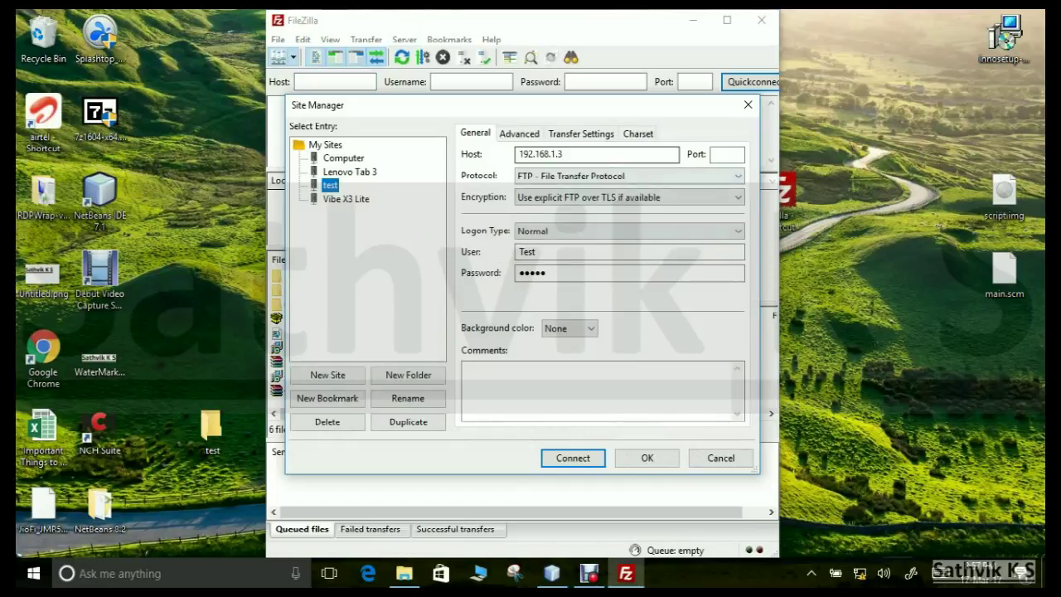
key("Escape")
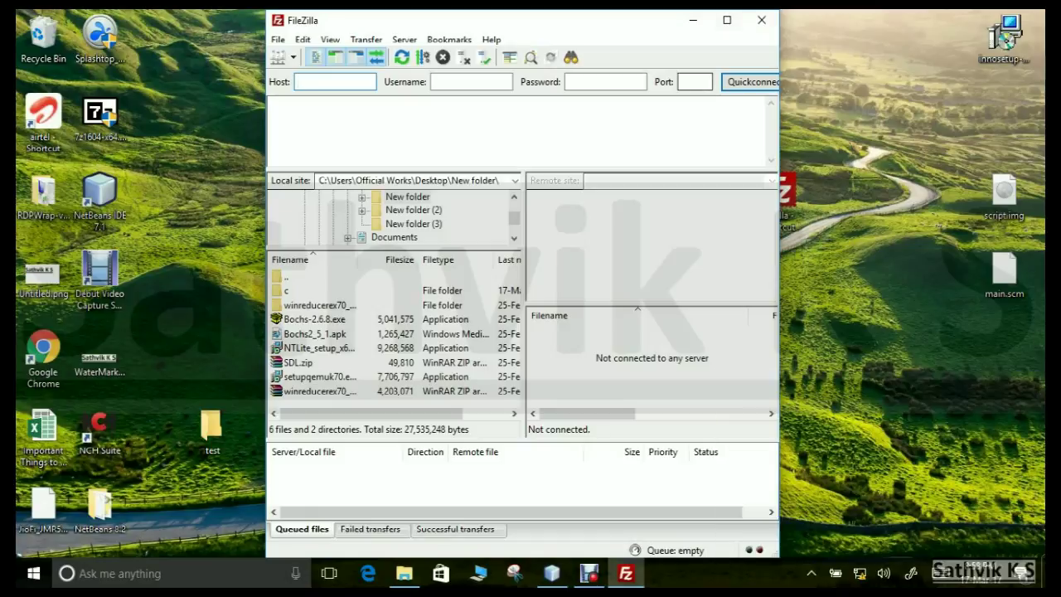
Step: Create a new Site Manager entry named 1 with host 192.168.1.2
left_click(279, 57)
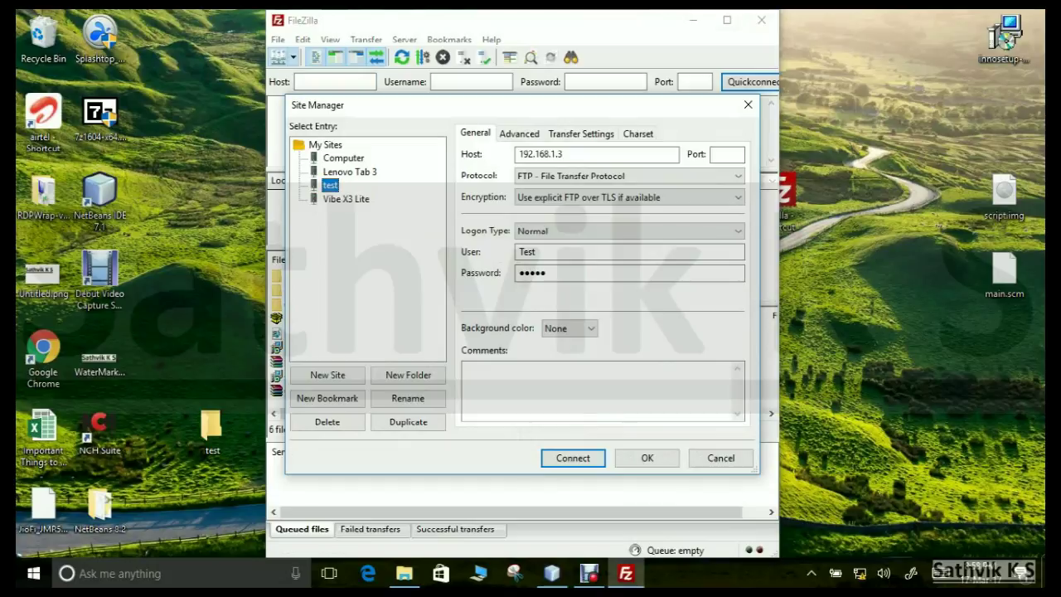
left_click(345, 199)
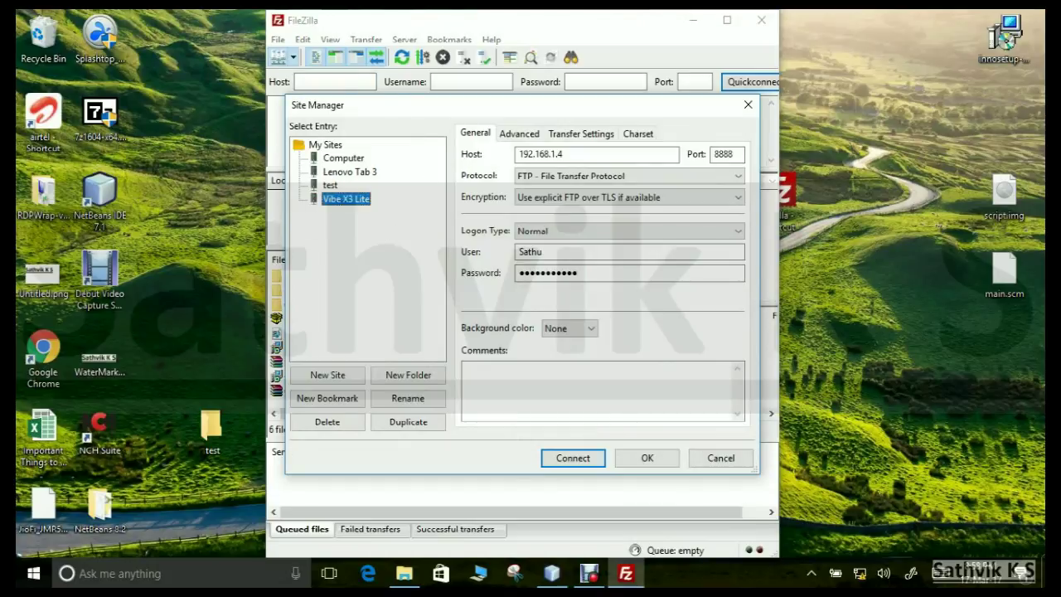
left_click(328, 374)
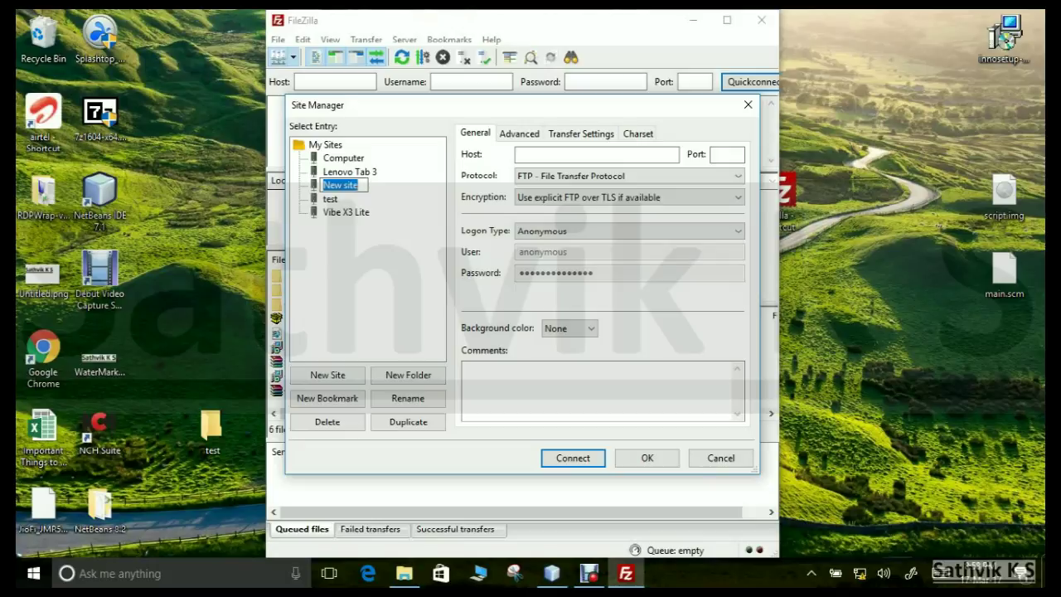
type("1")
key("Return")
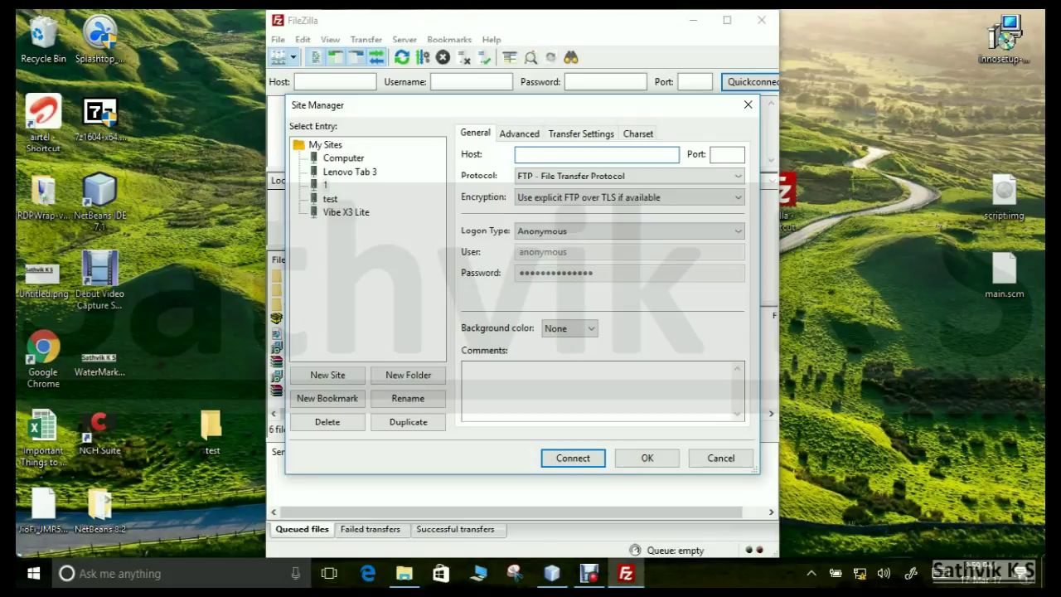
type("192.168.1.2")
left_click(727, 154)
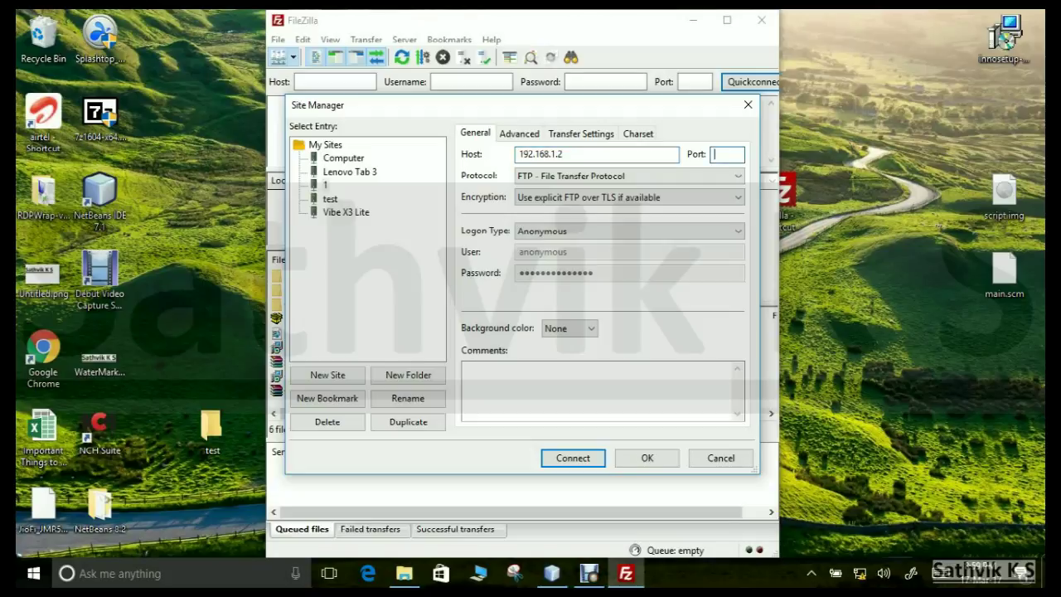
Step: Enter port 8000 for site 1 and pick Normal from the Logon Type list
type("8000")
left_click(629, 231)
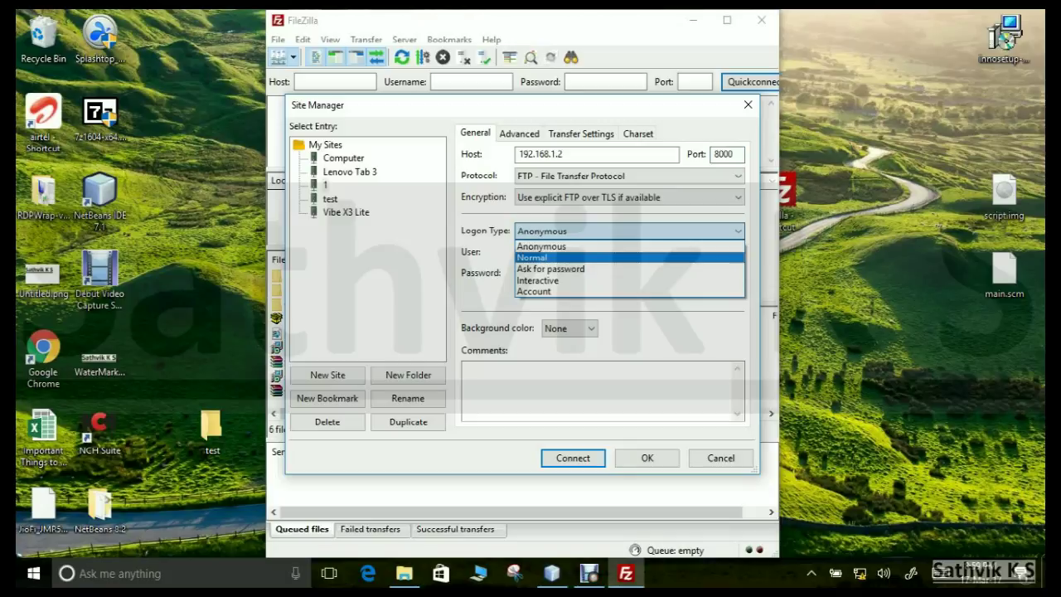
key("Up")
key("Up")
key("Up")
key("Up")
key("Down")
key("Down")
key("Up")
key("Down")
key("Up")
key("Down")
key("Down")
key("Down")
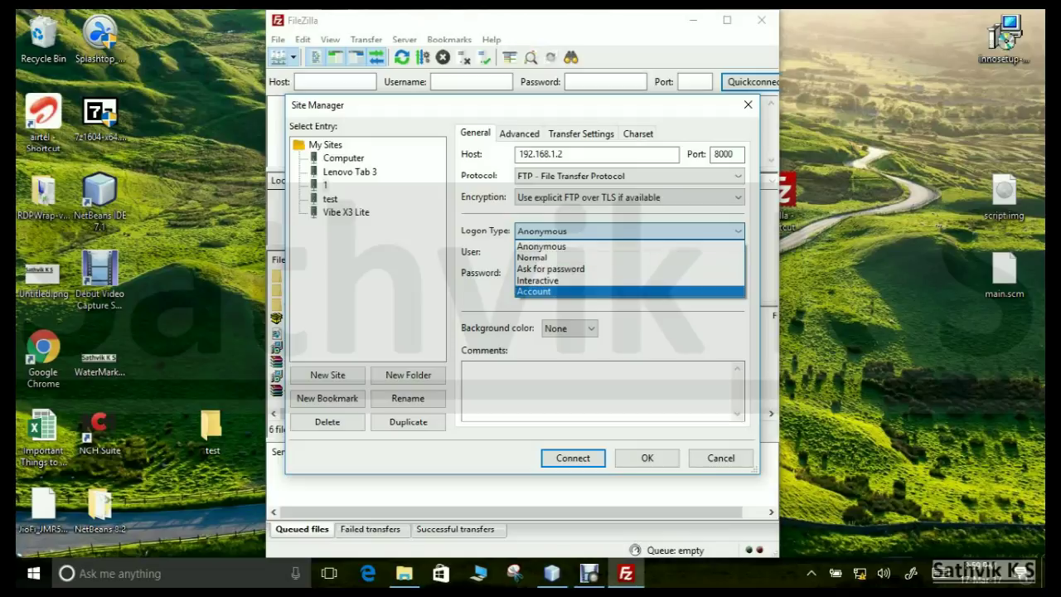
key("Up")
key("Up")
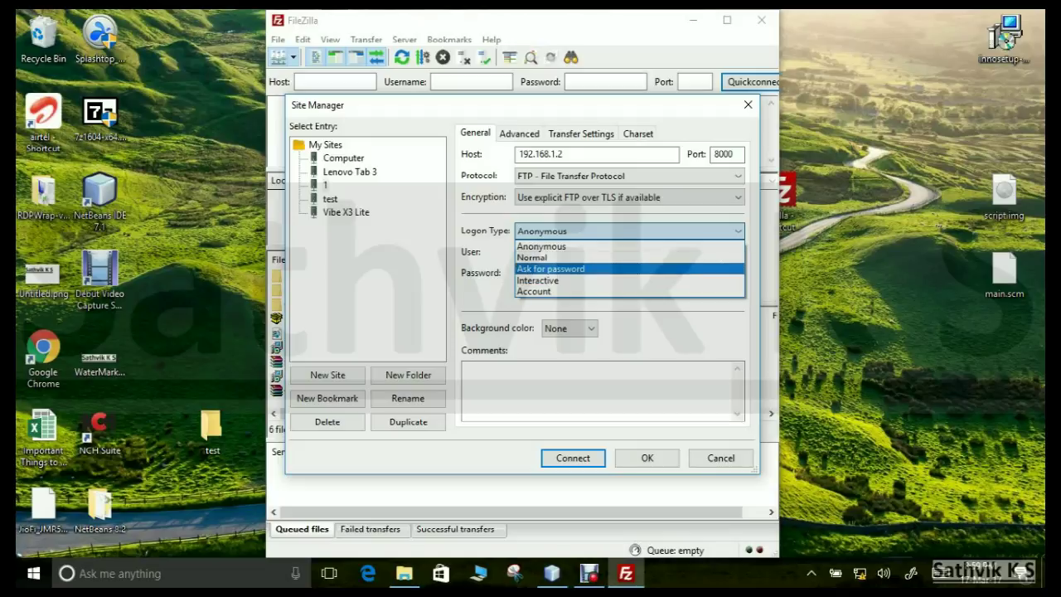
key("Up")
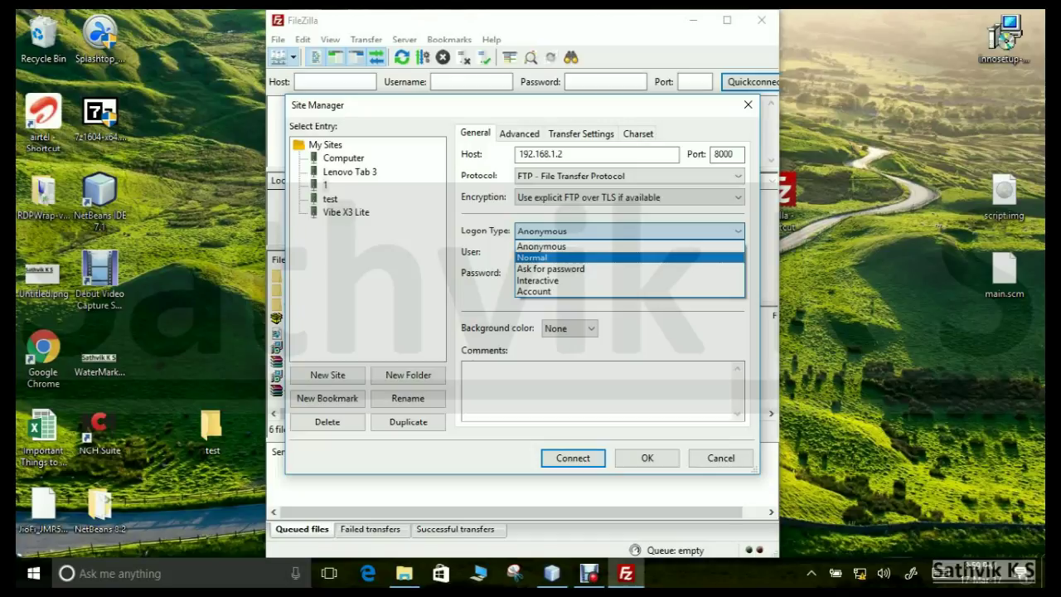
key("Return")
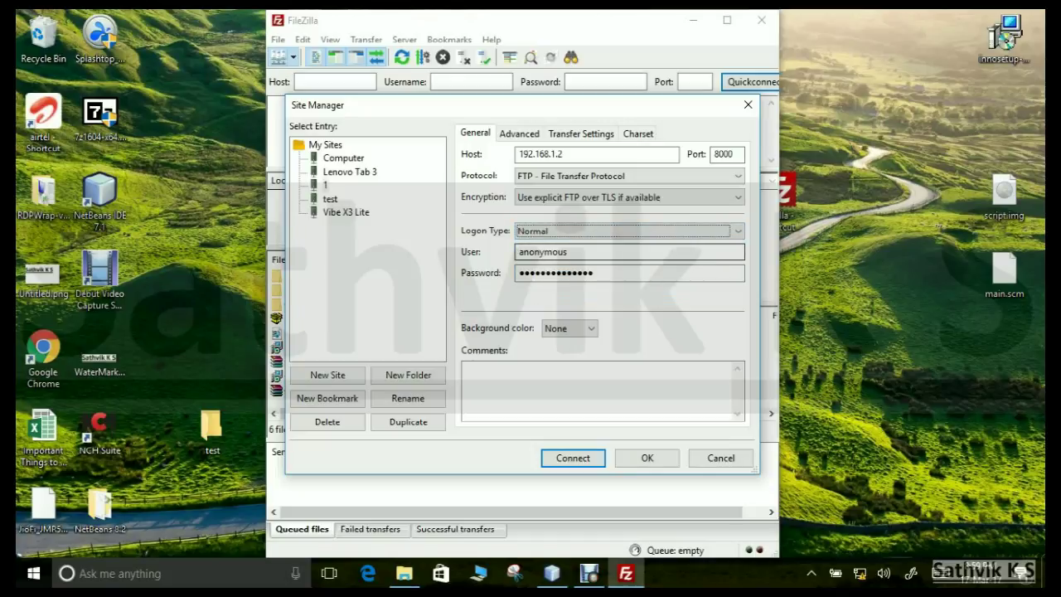
Step: Enter the FTP account's username and paste the seven-character password for site 1
key("Tab")
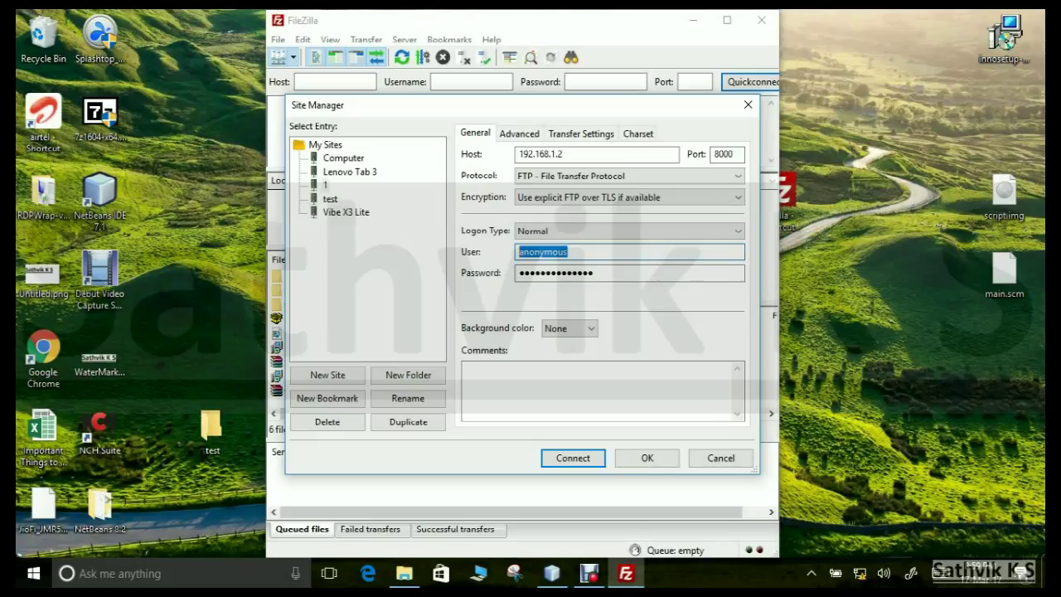
type("francis")
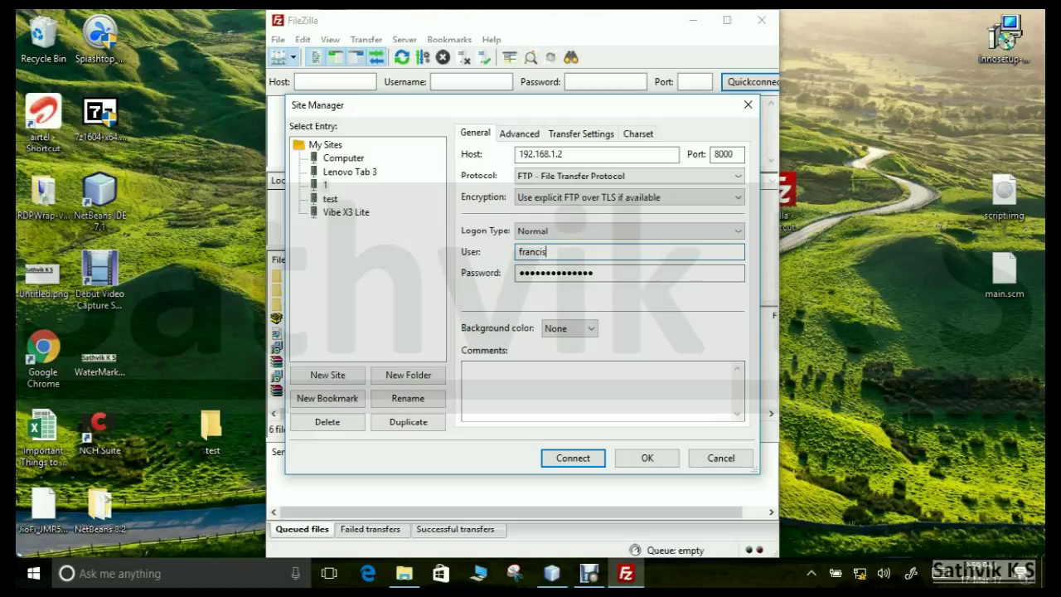
key("Tab")
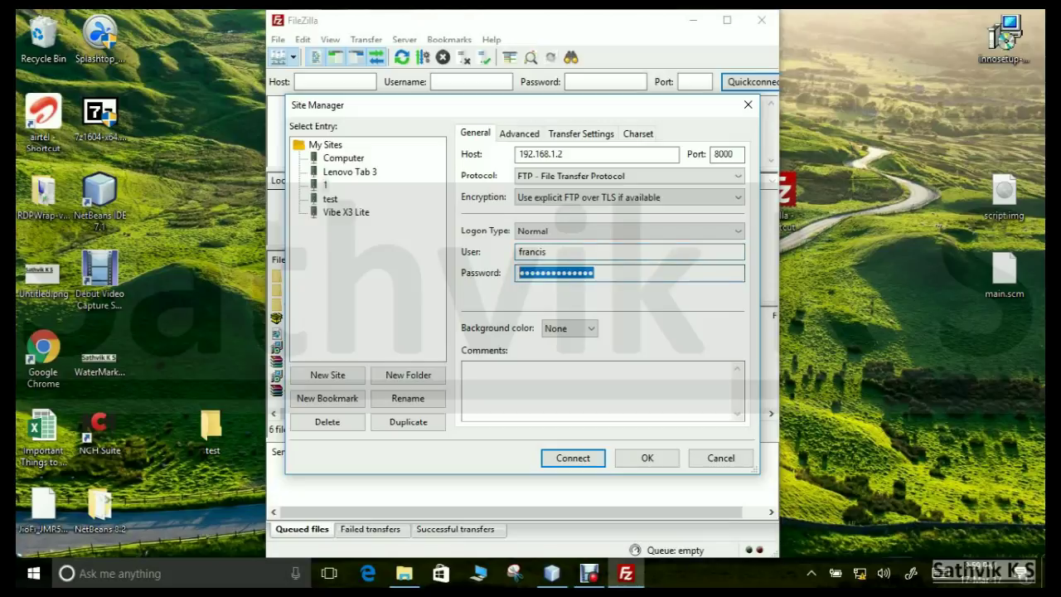
type("*******")
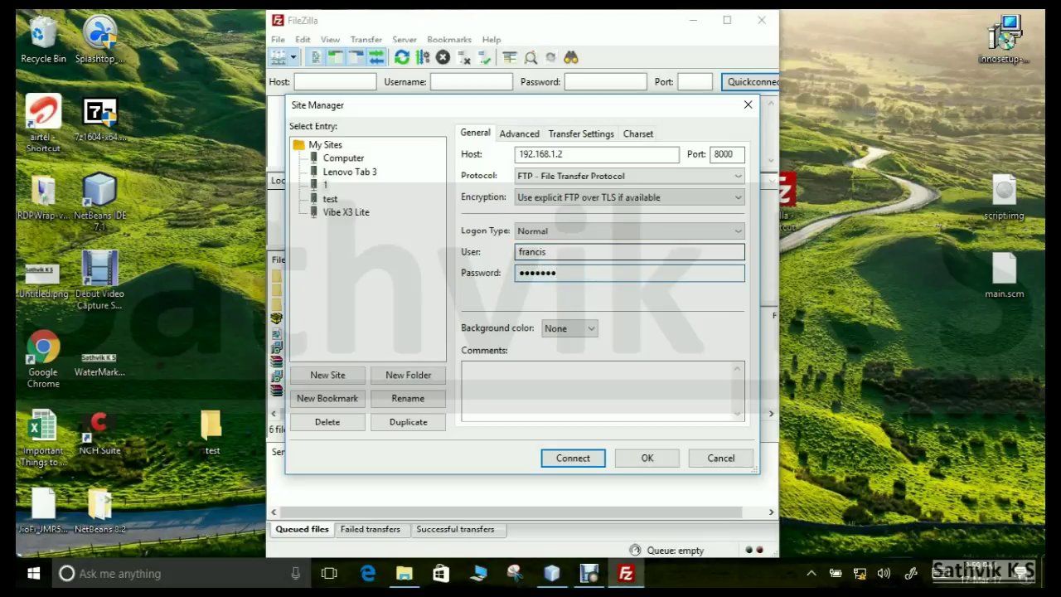
key("shift+Tab")
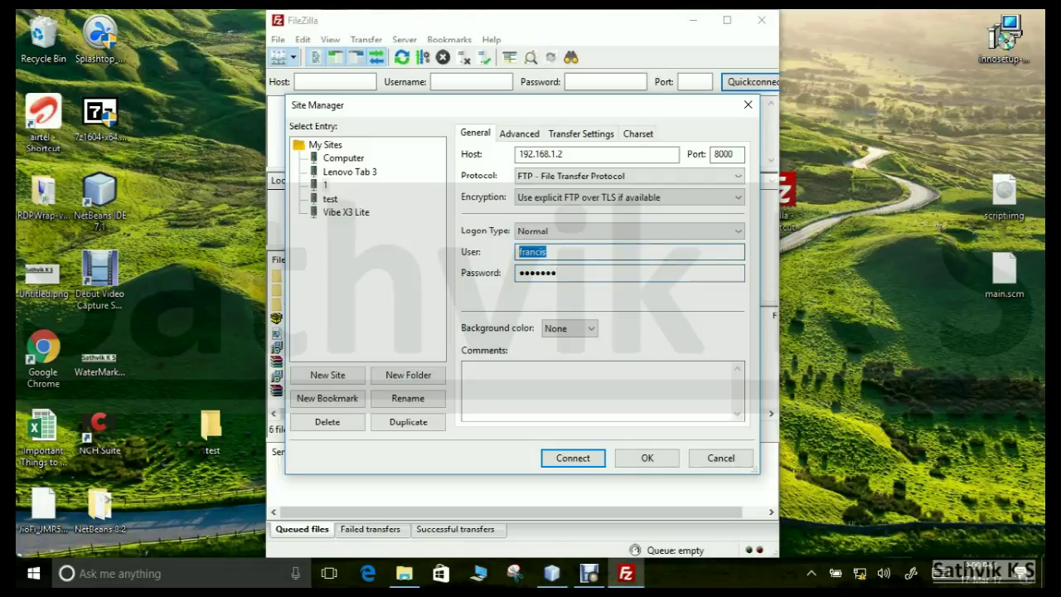
key("Tab")
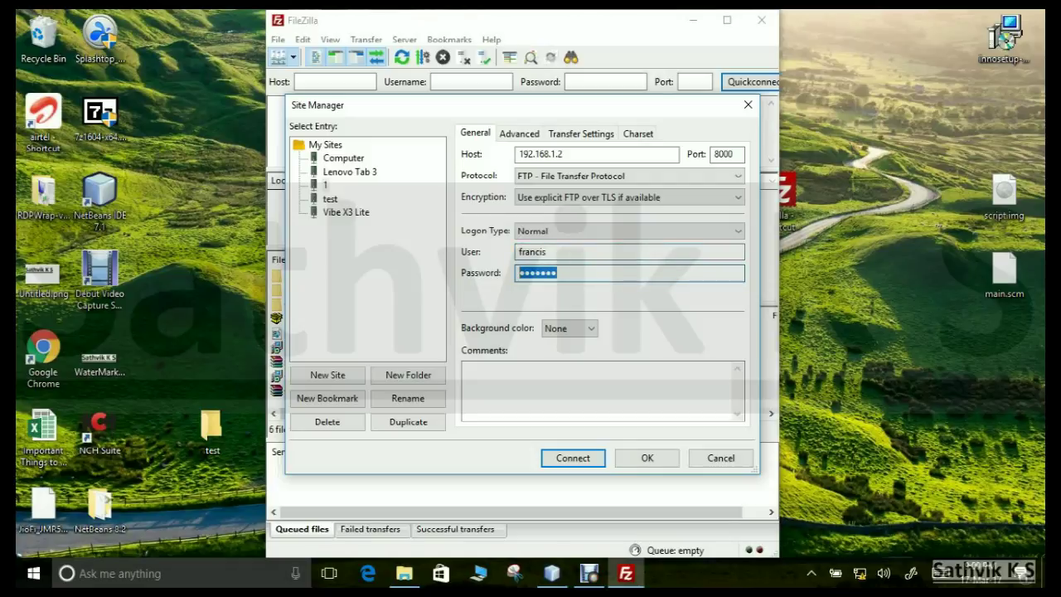
key("BackSpace")
key("ctrl+v")
Step: Connect to site 1, maximize the FileZilla window and widen the remote file pane
key("Return")
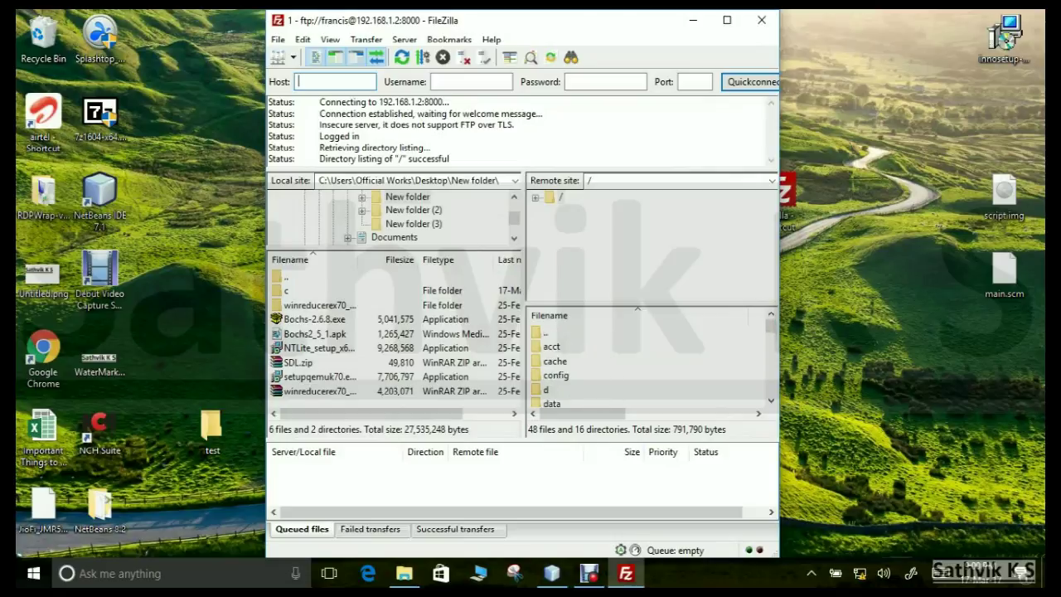
left_click(726, 20)
scroll(787, 356, "down", 5)
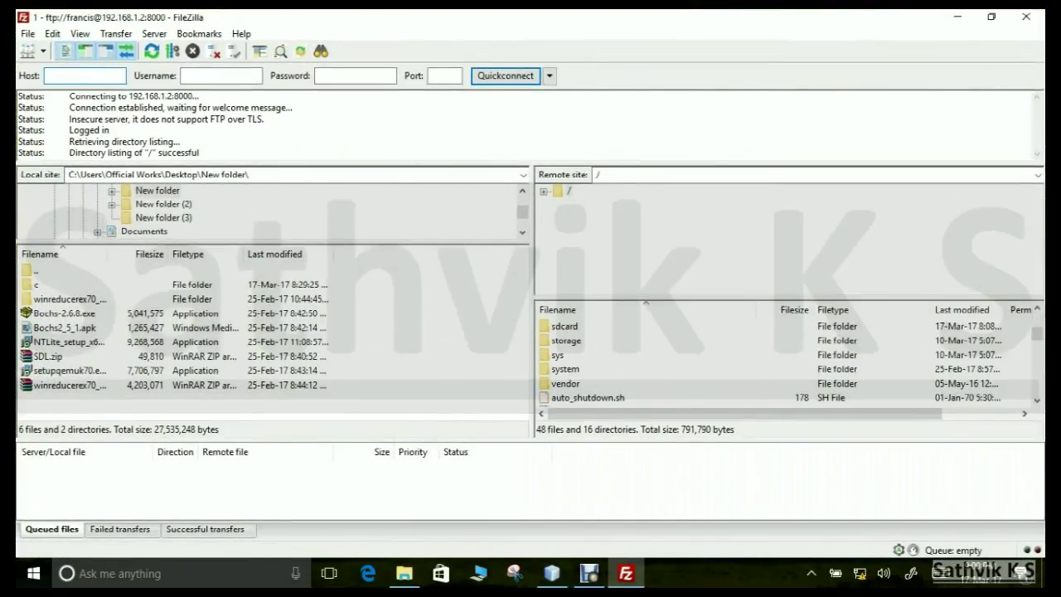
scroll(787, 357, "up", 5)
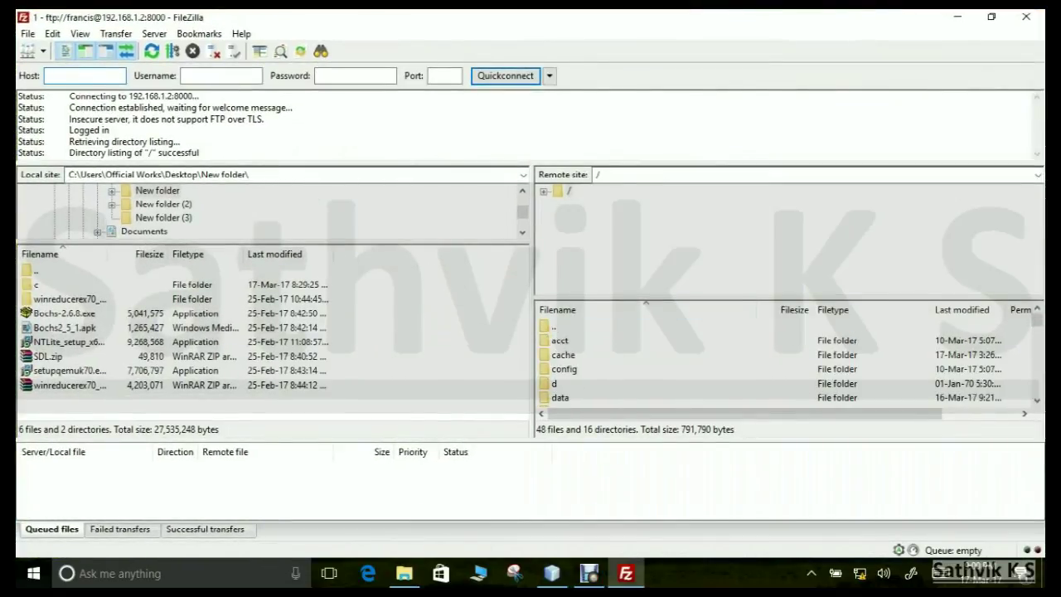
left_click_drag(532, 290, 401, 290)
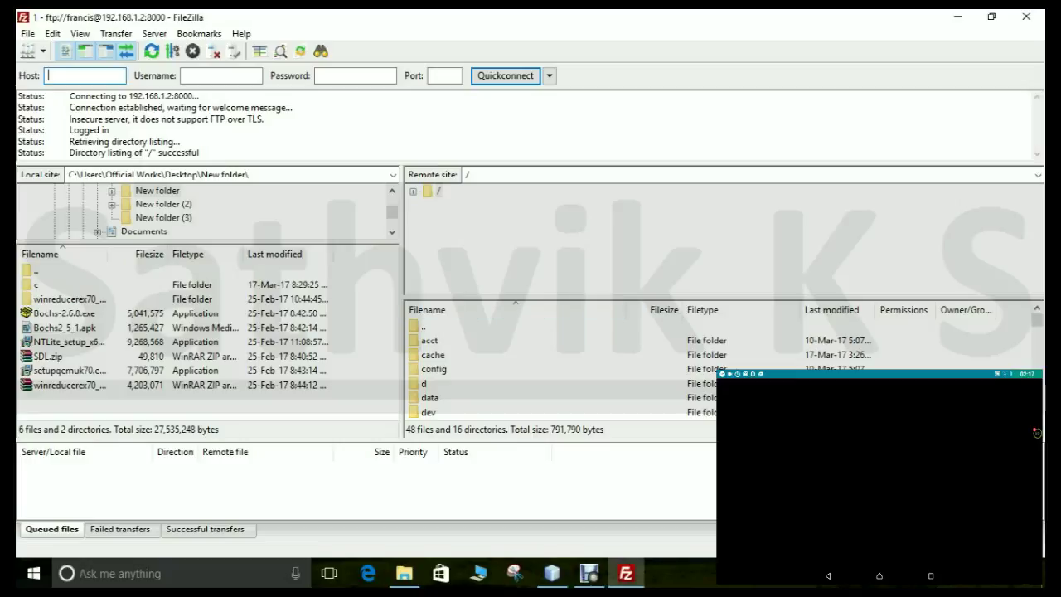
Step: Open the phone's sdcard folder in the remote list and select the local folder c
scroll(559, 368, "down", 4)
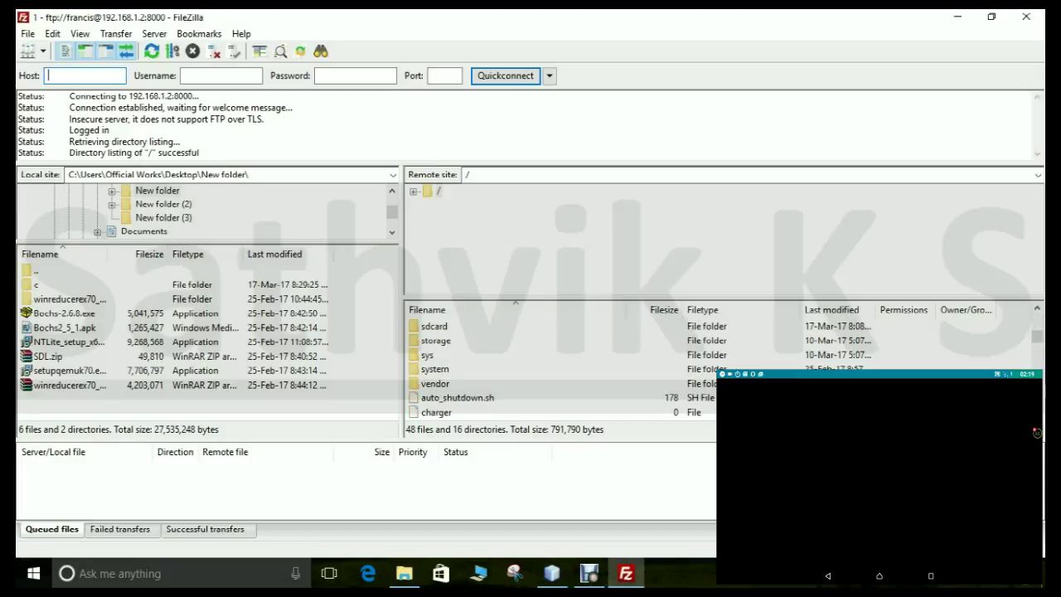
double_click(433, 326)
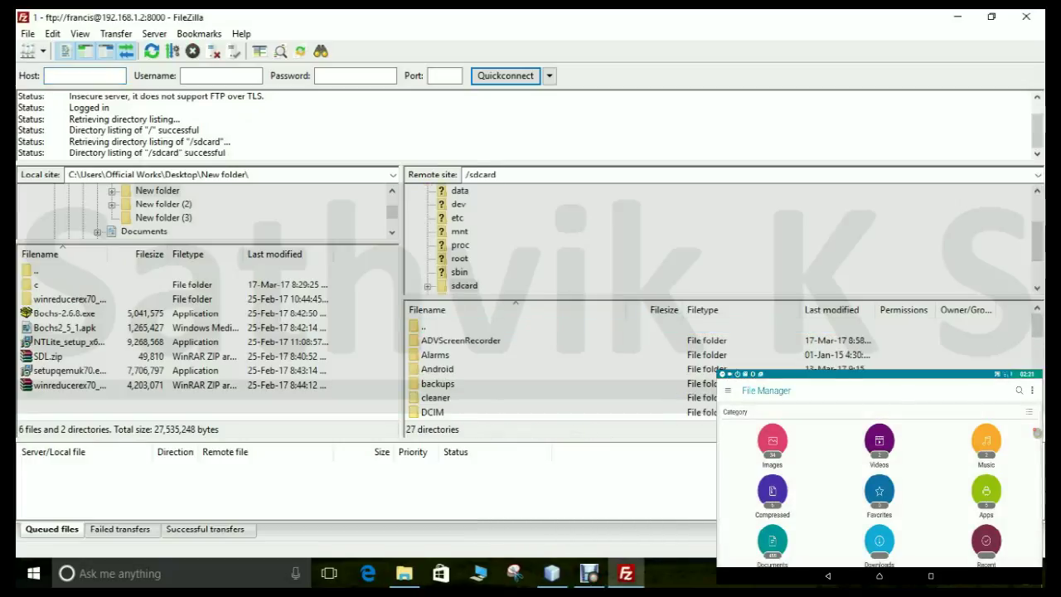
scroll(560, 369, "down", 1)
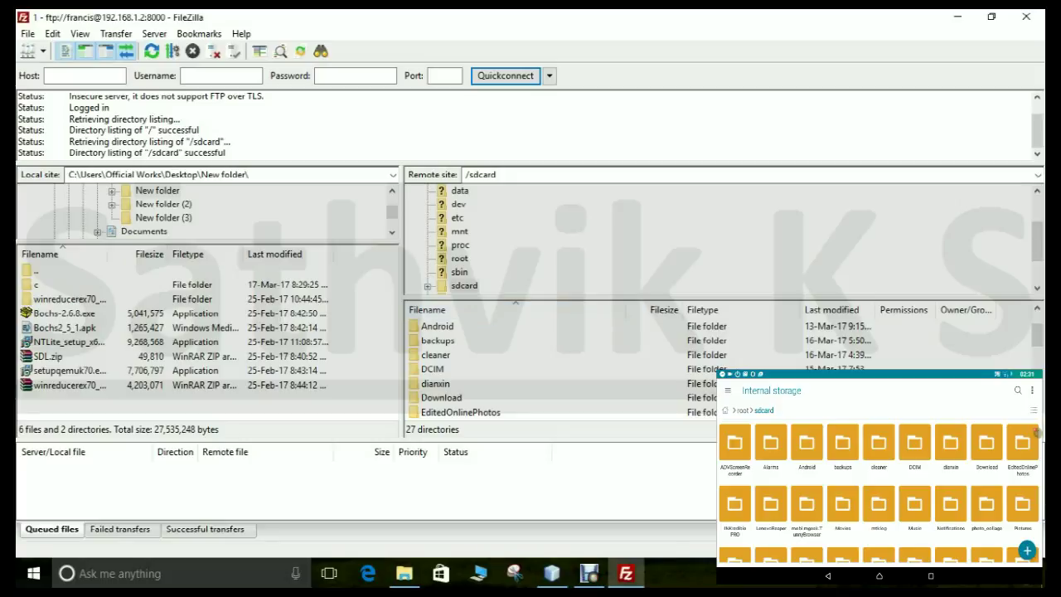
scroll(497, 364, "down", 6)
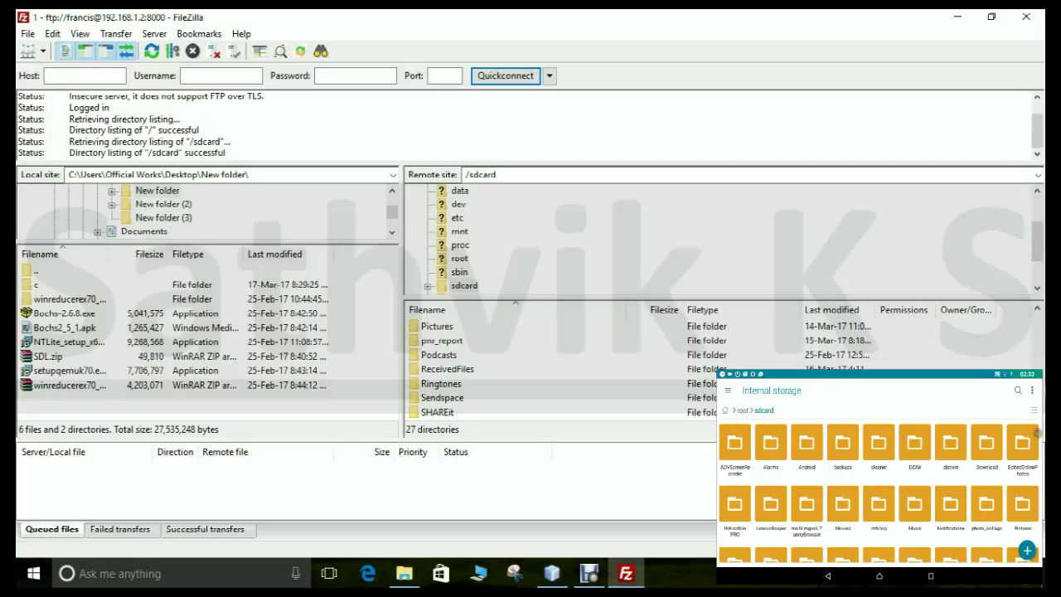
scroll(497, 368, "down", 1)
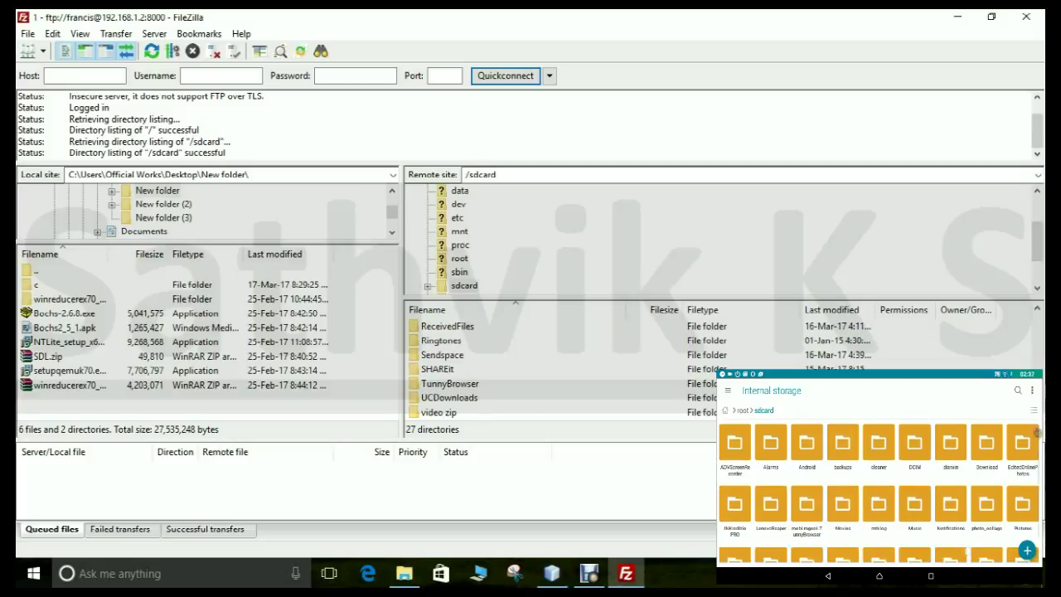
scroll(497, 369, "up", 5)
scroll(497, 369, "up", 2)
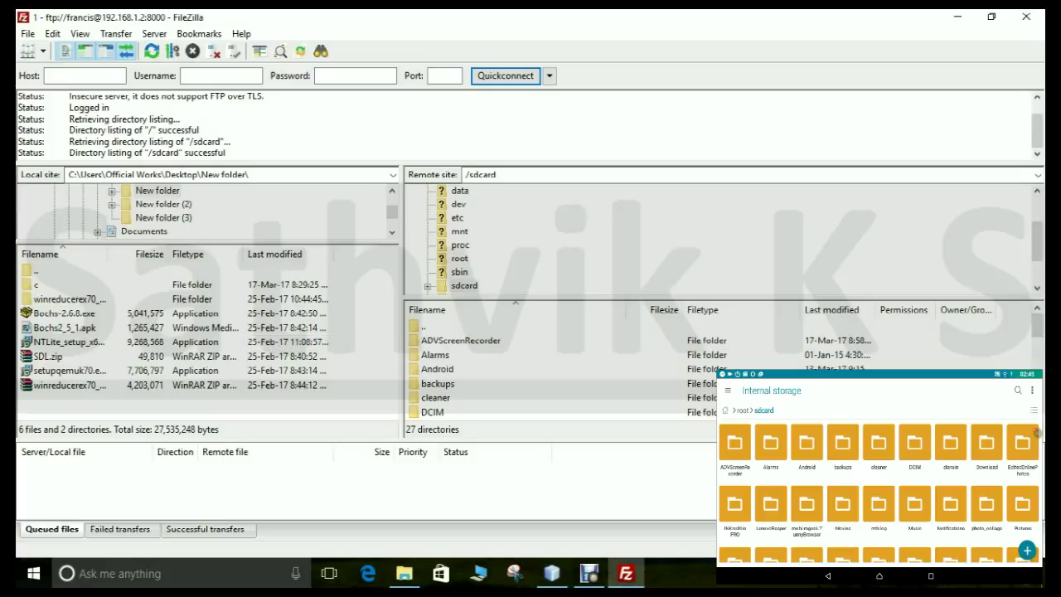
left_click(36, 284)
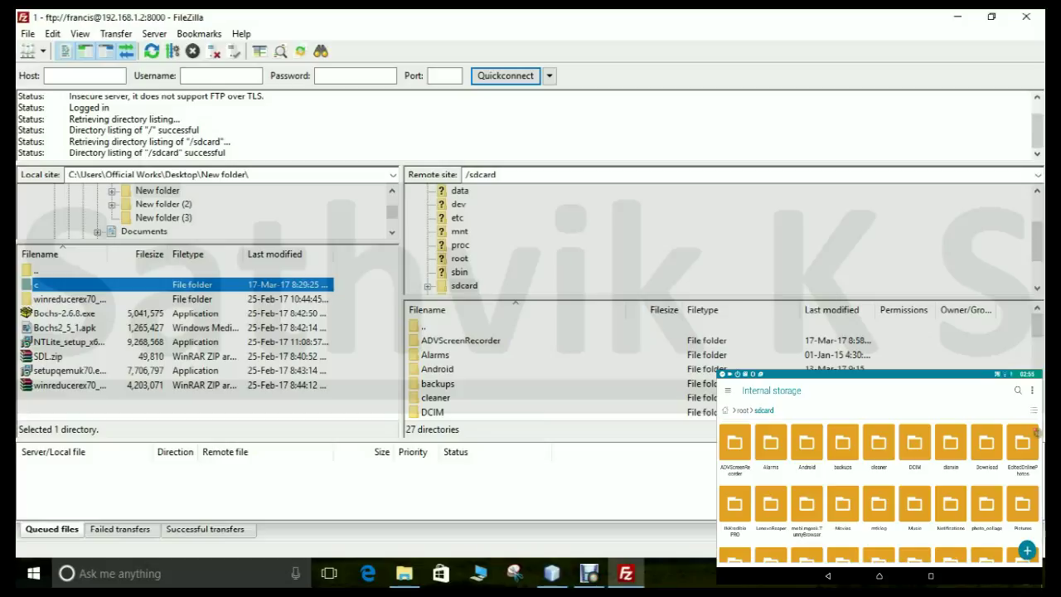
Step: Select the local folder c in the local pane
right_click(33, 286)
left_click(464, 285)
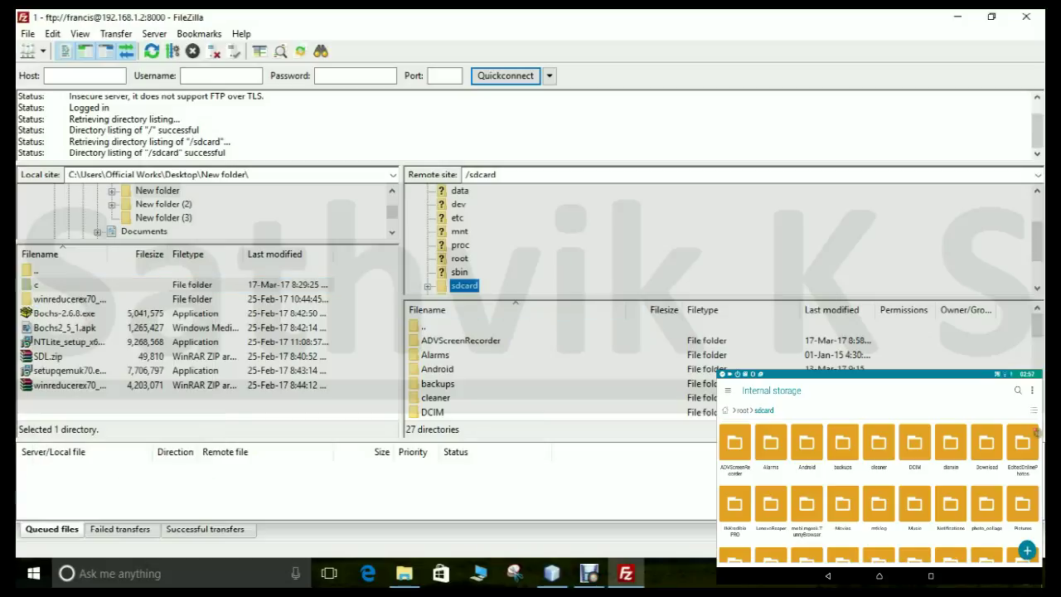
left_click(36, 284)
scroll(564, 368, "down", 6)
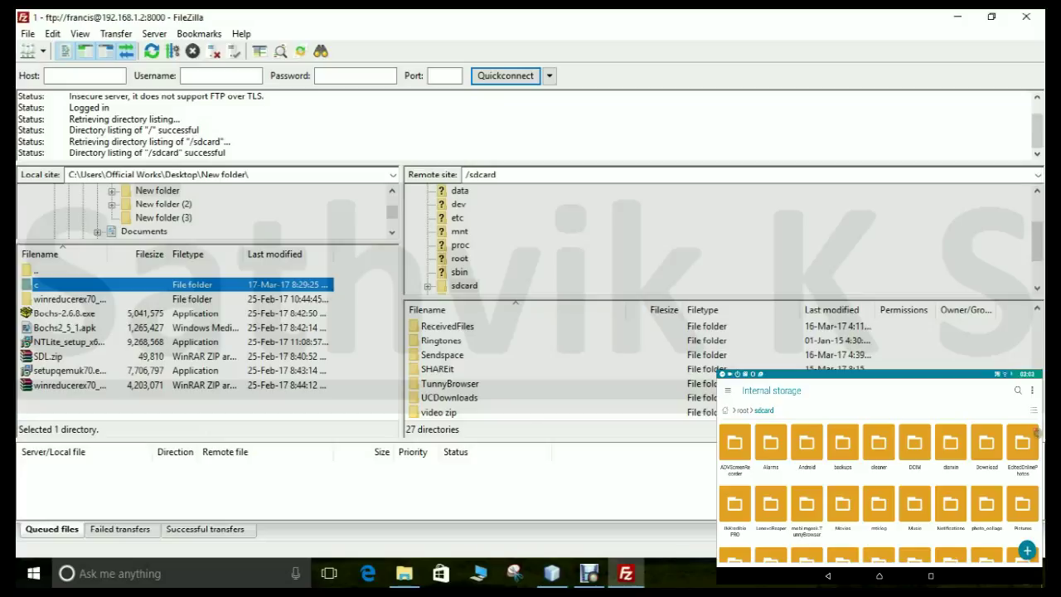
scroll(564, 369, "up", 7)
scroll(564, 369, "down", 3)
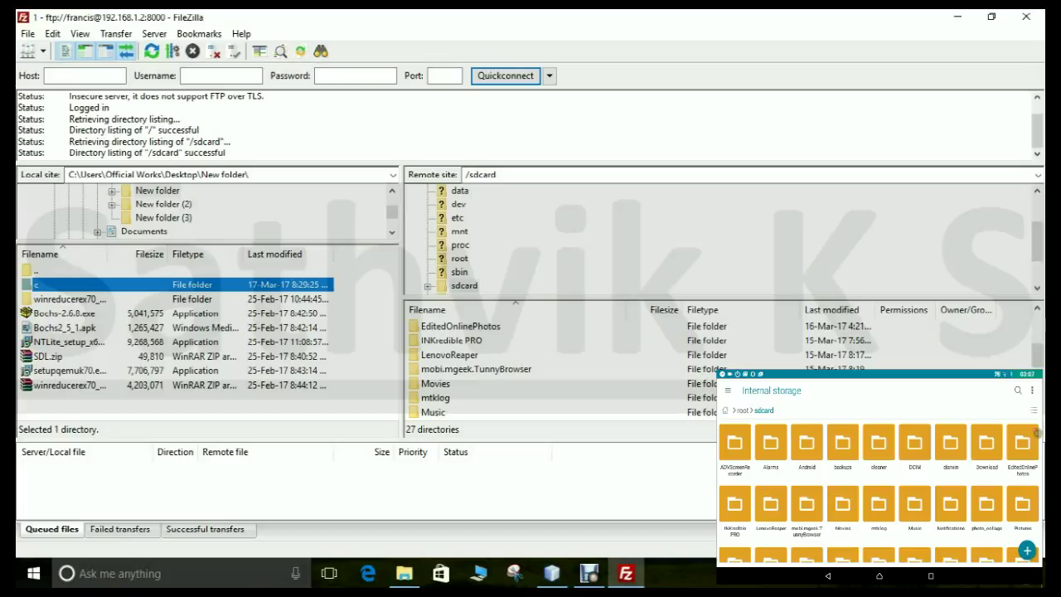
Step: Open /sdcard/Music on the phone and upload folder c into it
double_click(434, 412)
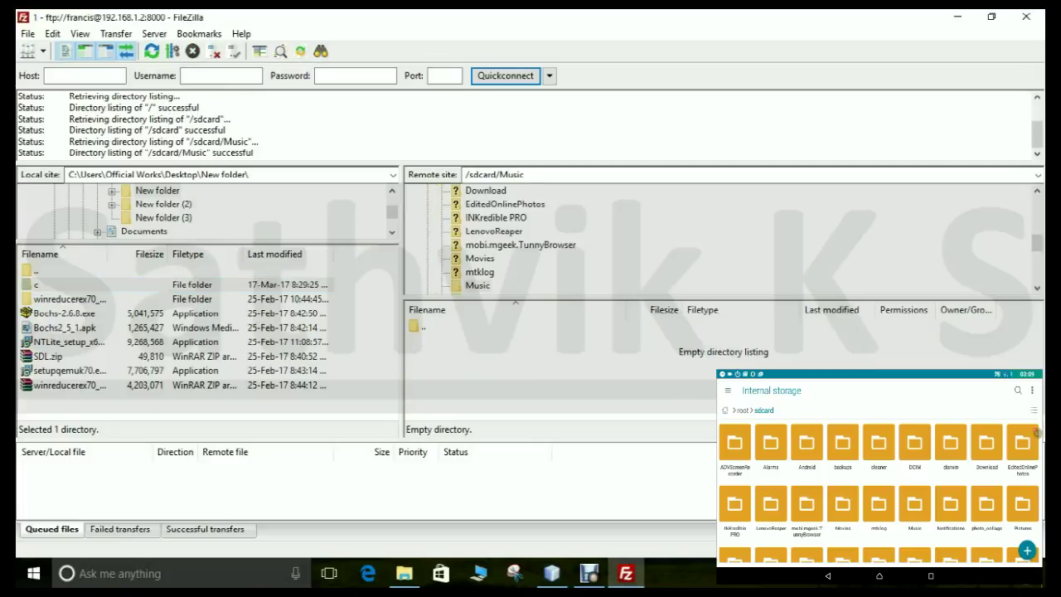
left_click(914, 506)
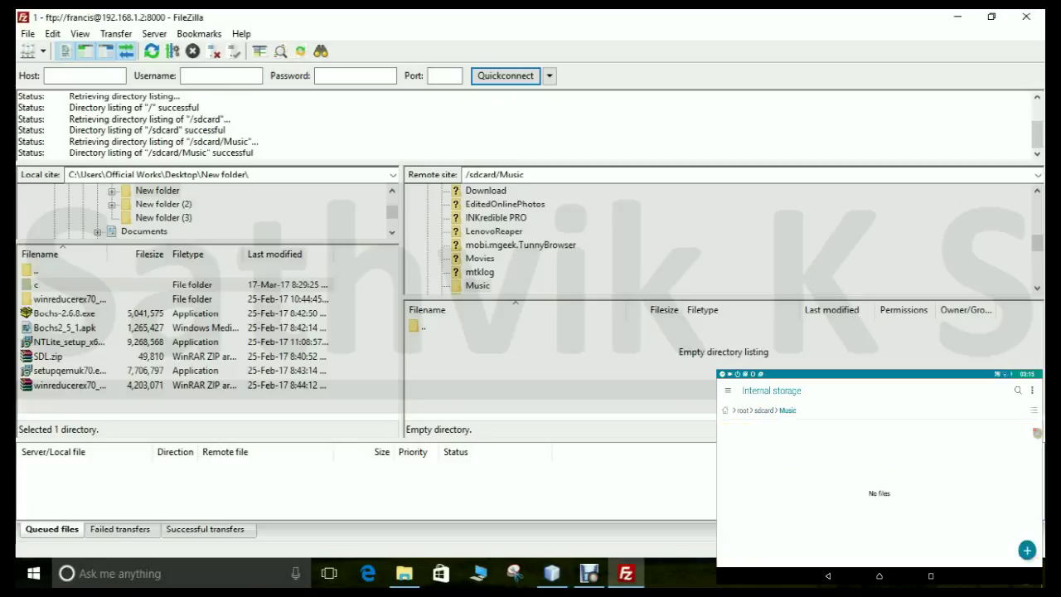
right_click(72, 284)
left_click(99, 288)
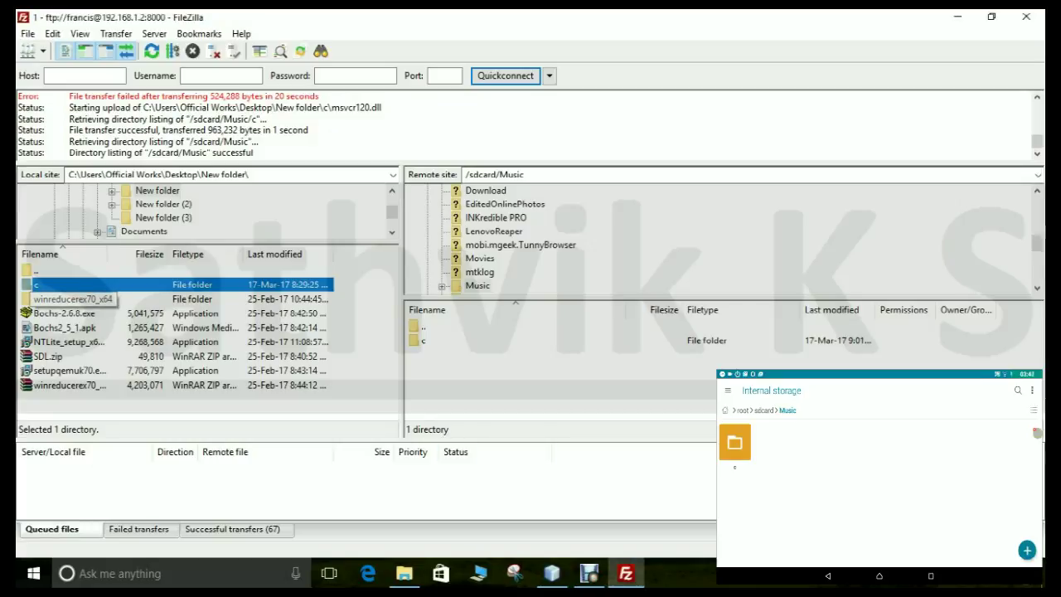
Step: Upload winreducerex70_x64 to /sdcard/Music, then delete the remote folder c and confirm
right_click(72, 302)
left_click(111, 312)
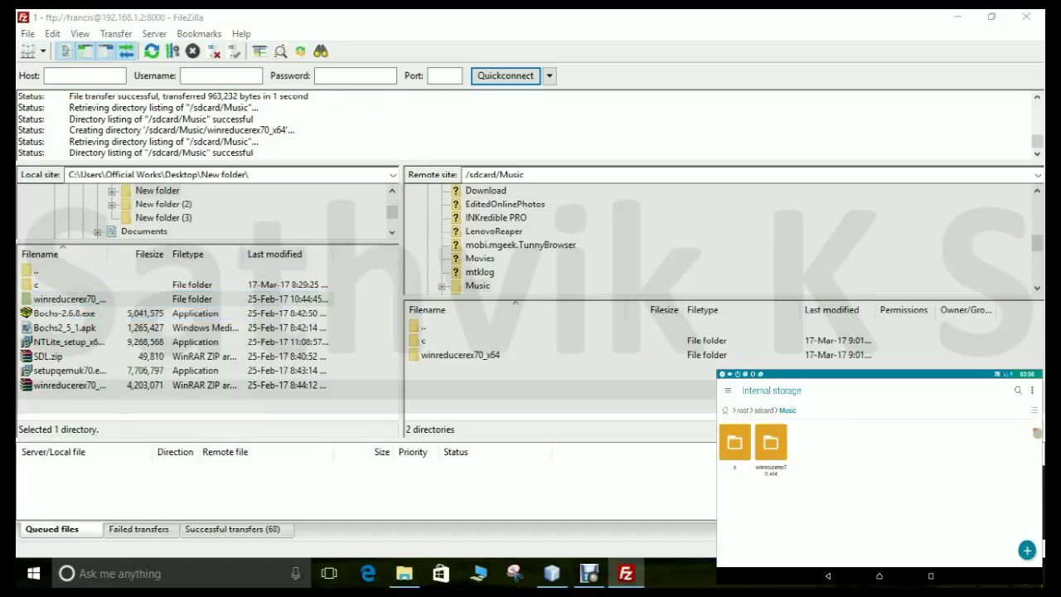
left_click(424, 341)
right_click(429, 340)
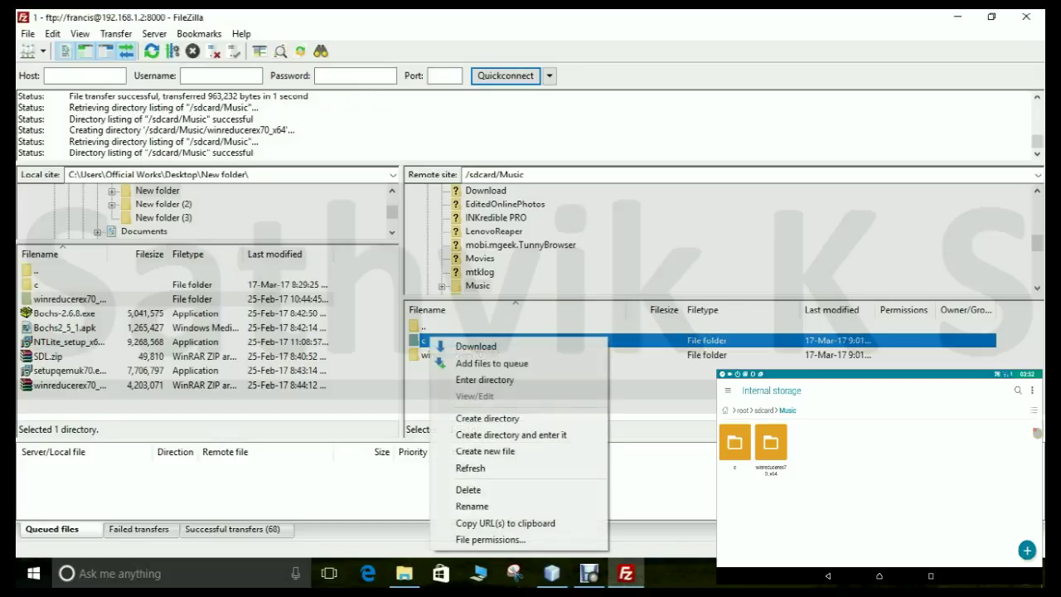
left_click(468, 490)
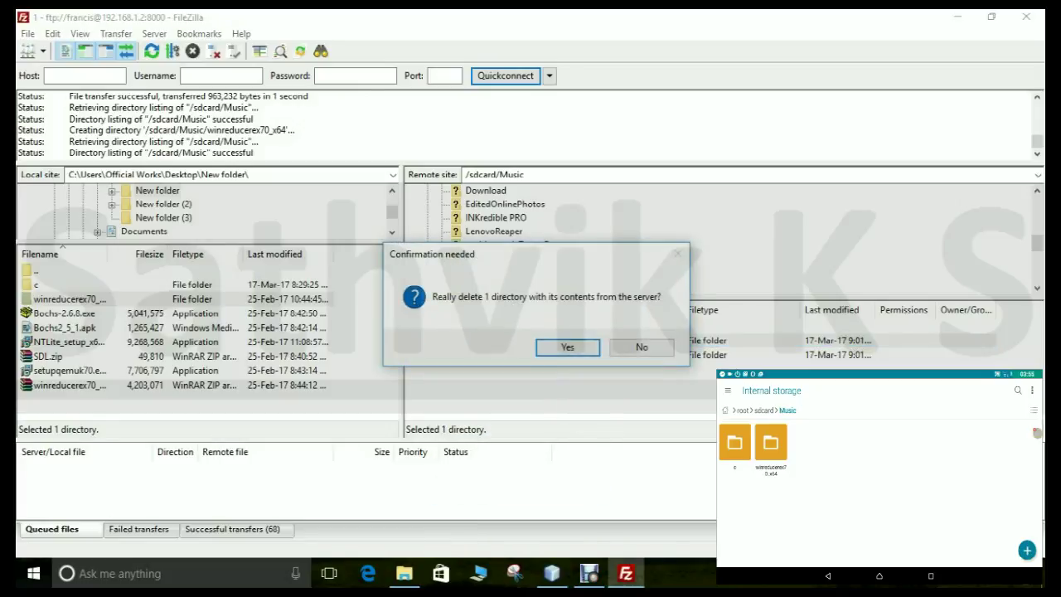
key("Return")
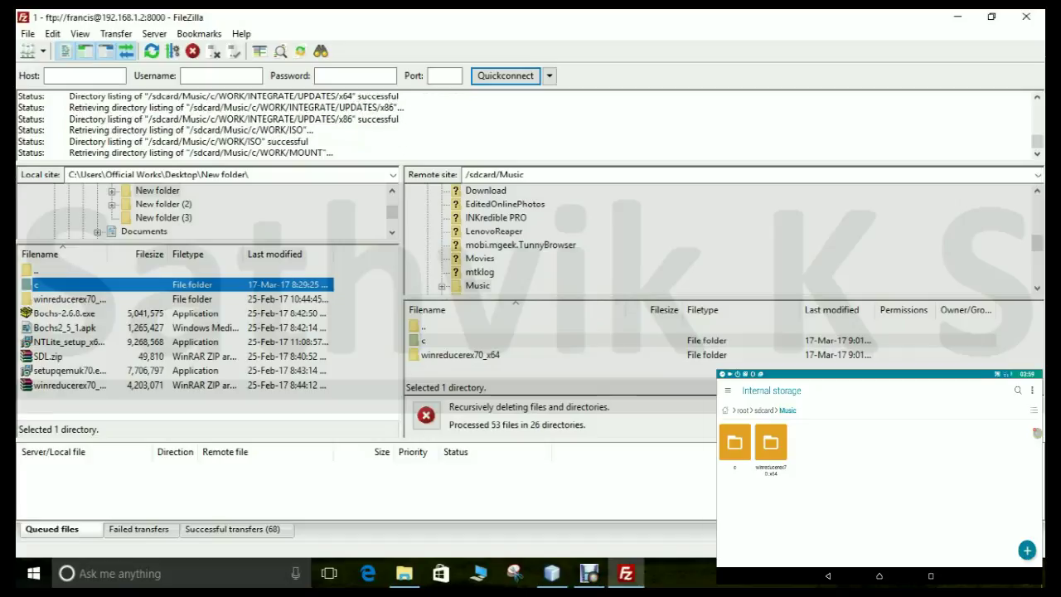
Step: Upload local folder c to /sdcard/Music again and view the Failed transfers tab
right_click(124, 284)
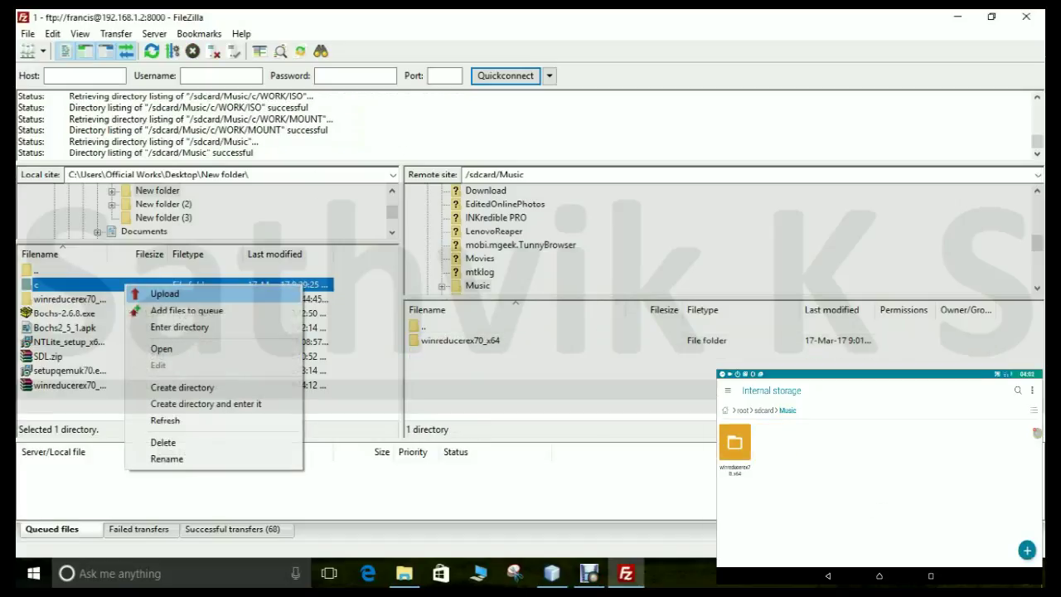
left_click(164, 293)
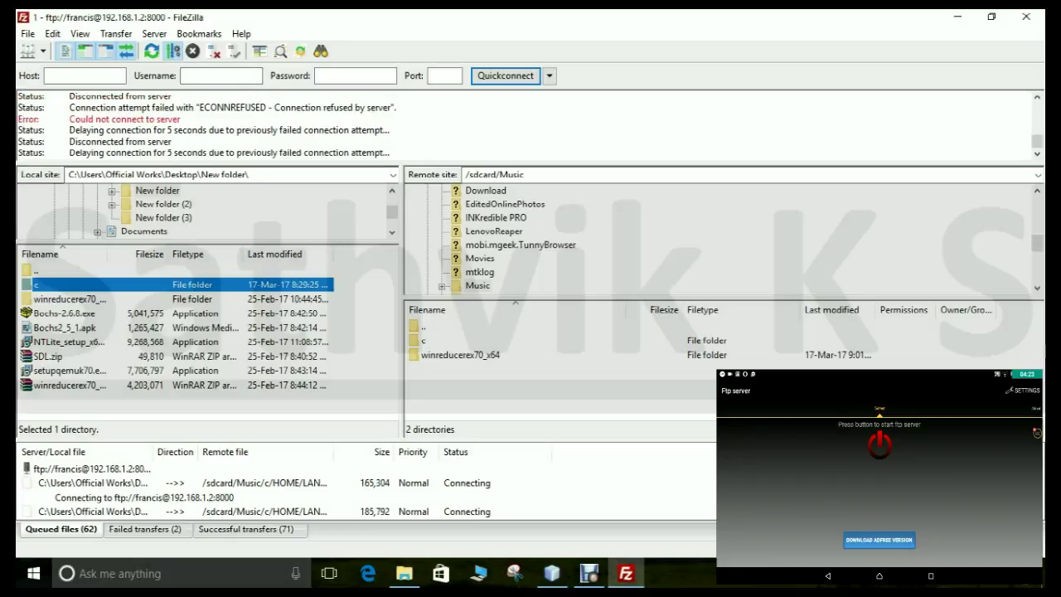
left_click(146, 528)
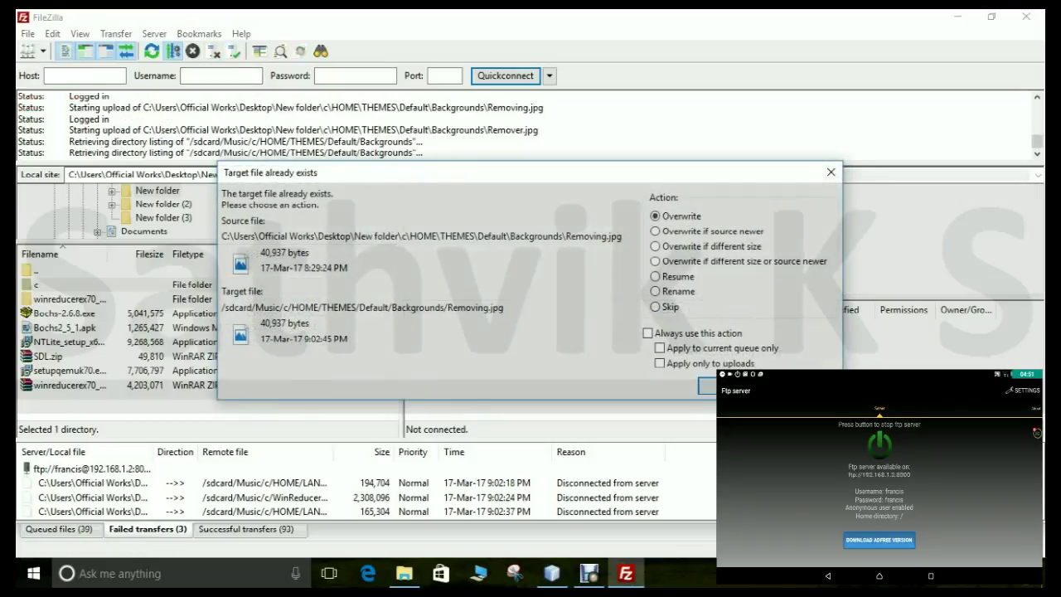
Step: Choose Overwrite for the existing Removing.jpg and Remover.jpg so the upload finishes
key("Return")
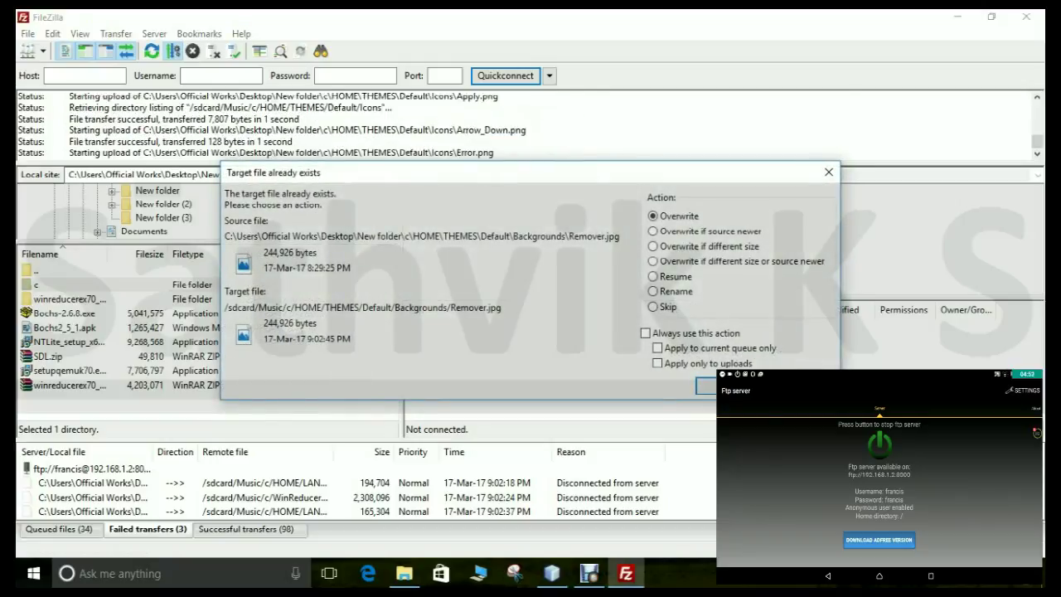
key("Return")
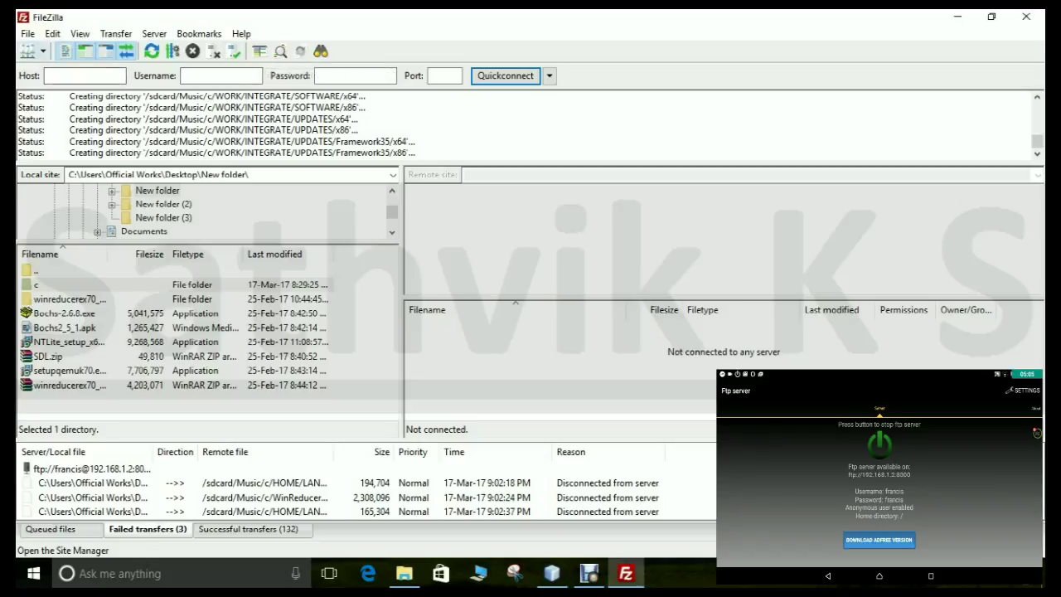
left_click(44, 52)
Step: Reconnect to the FTP server at 192.168.1.3 from the Site Manager dropdown
left_click(50, 71)
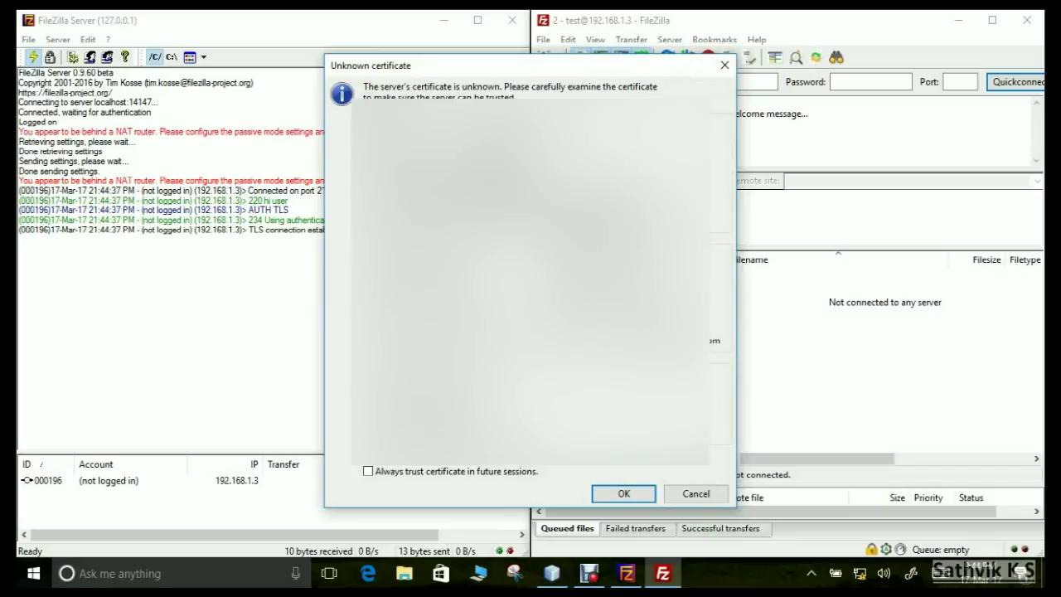
Step: Always trust the server's certificate in future sessions and accept it to continue connecting
left_click(368, 471)
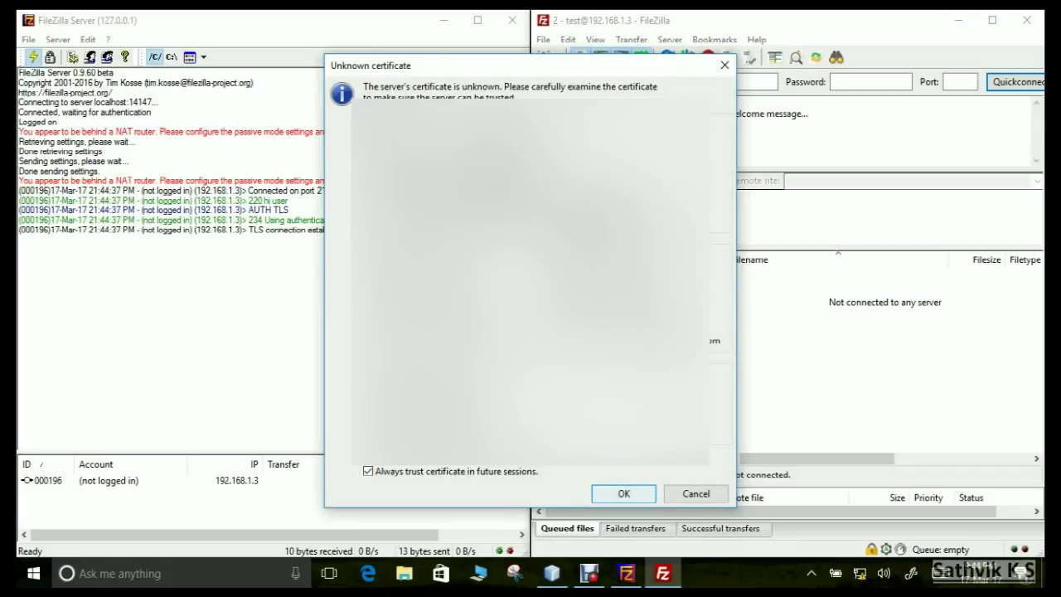
left_click(623, 493)
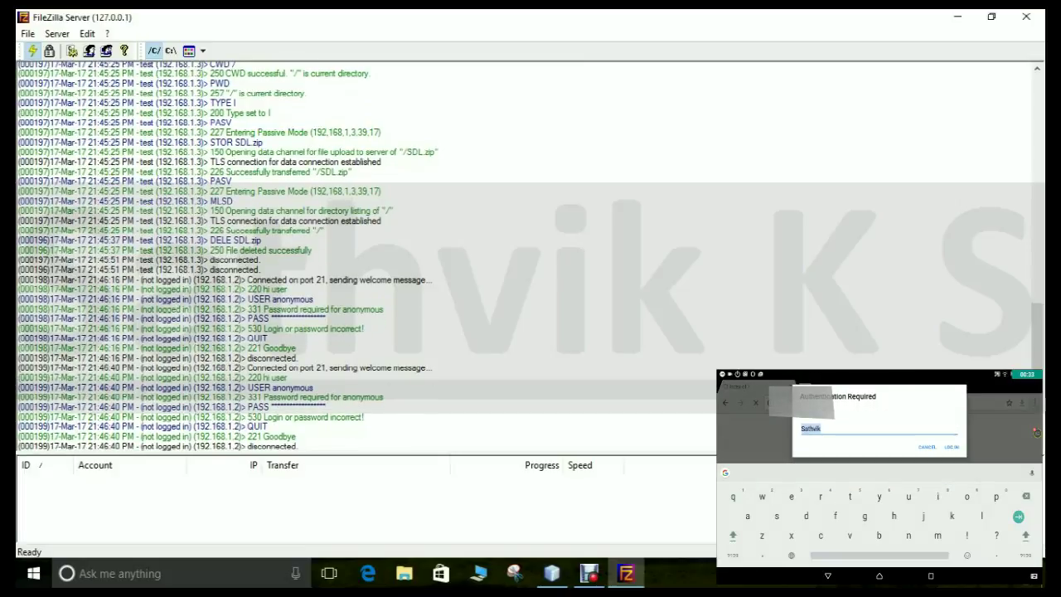
Step: Log the phone's browser in as user test with the account password
key("BackSpace")
type("test")
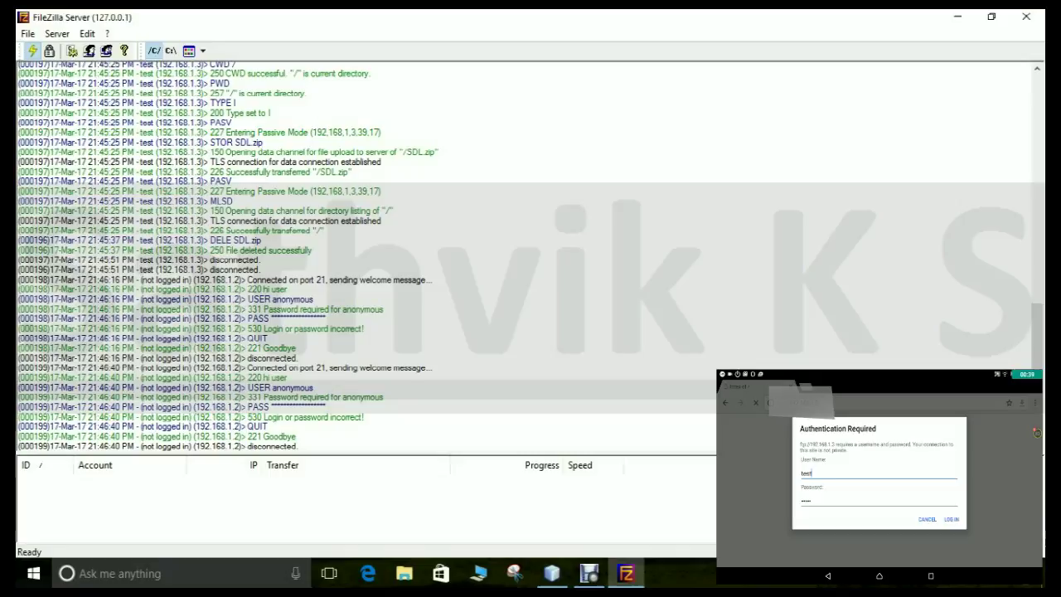
left_click(809, 501)
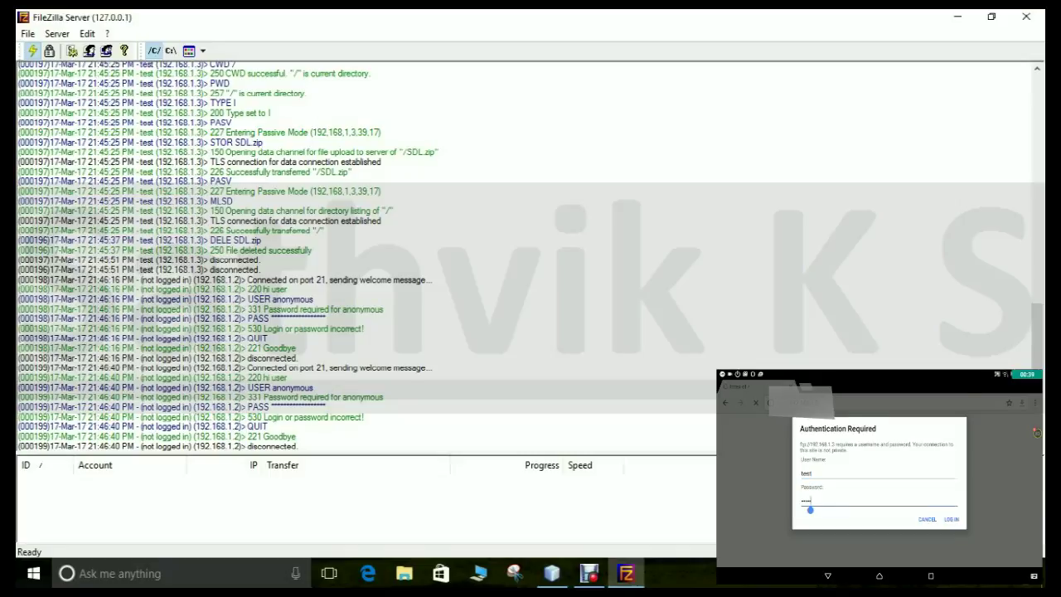
key("BackSpace")
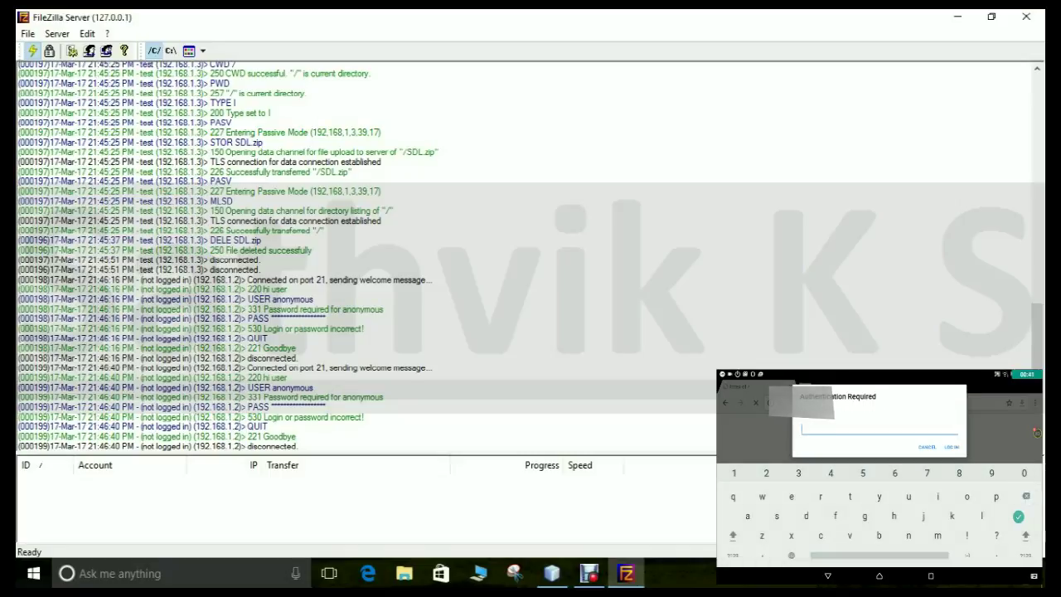
type("2345")
left_click(951, 446)
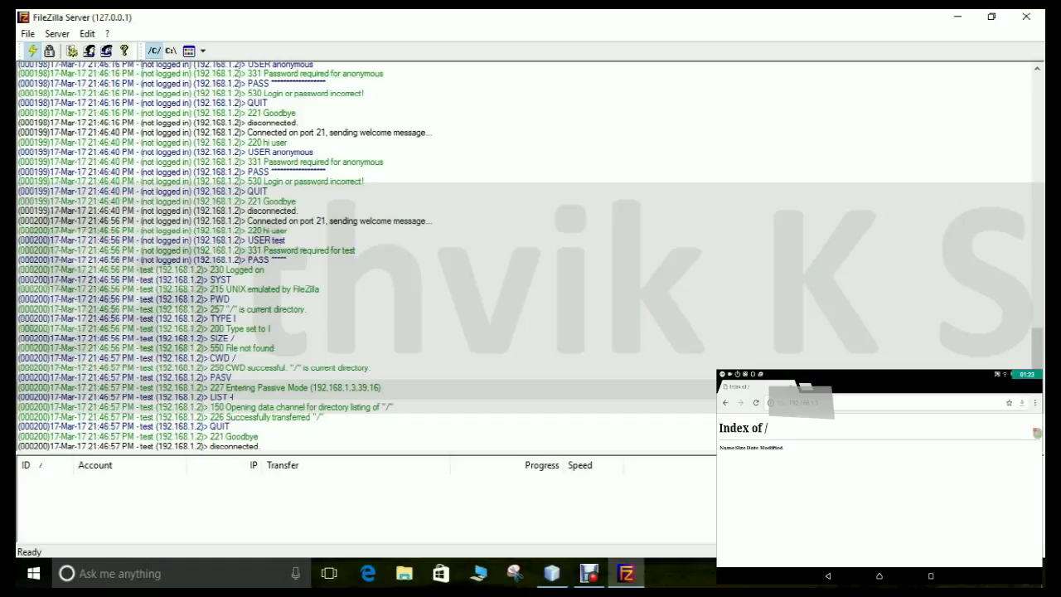
Step: Highlight the login lines, the greeting and the username test in the server log
left_click_drag(19, 227, 285, 240)
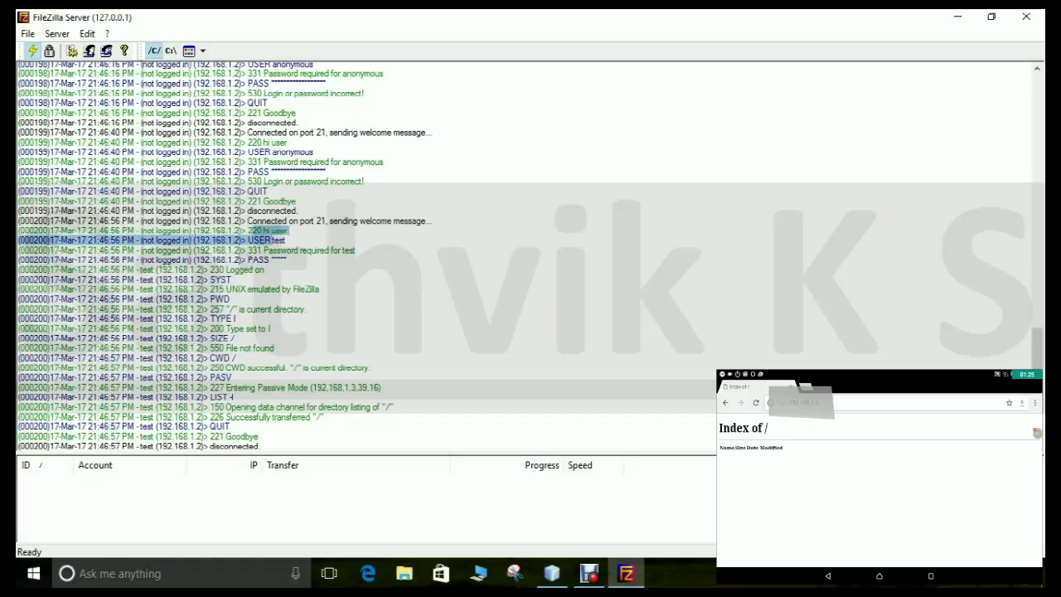
left_click(286, 240)
left_click_drag(272, 231, 262, 231)
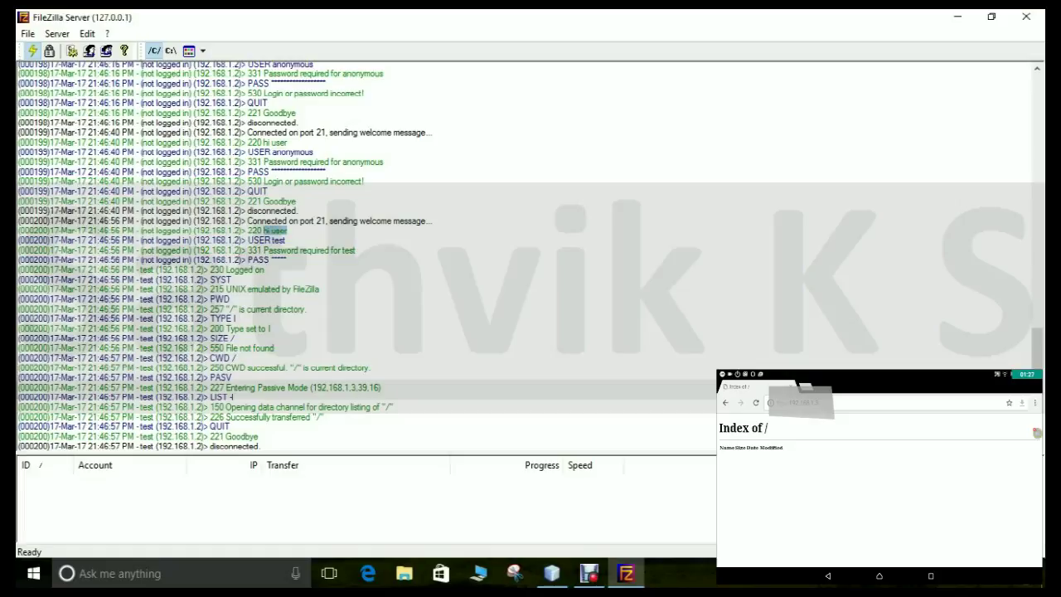
left_click(286, 230)
double_click(278, 240)
Step: Highlight the password and current-directory log lines, then close the server window
left_click_drag(356, 250, 259, 260)
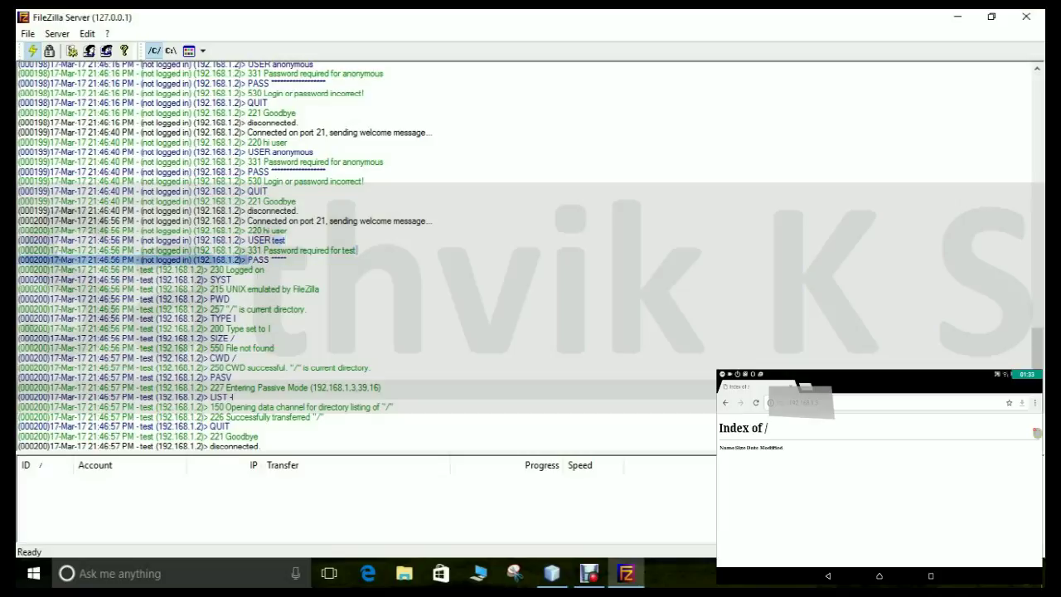
left_click(264, 269)
left_click_drag(308, 308, 134, 319)
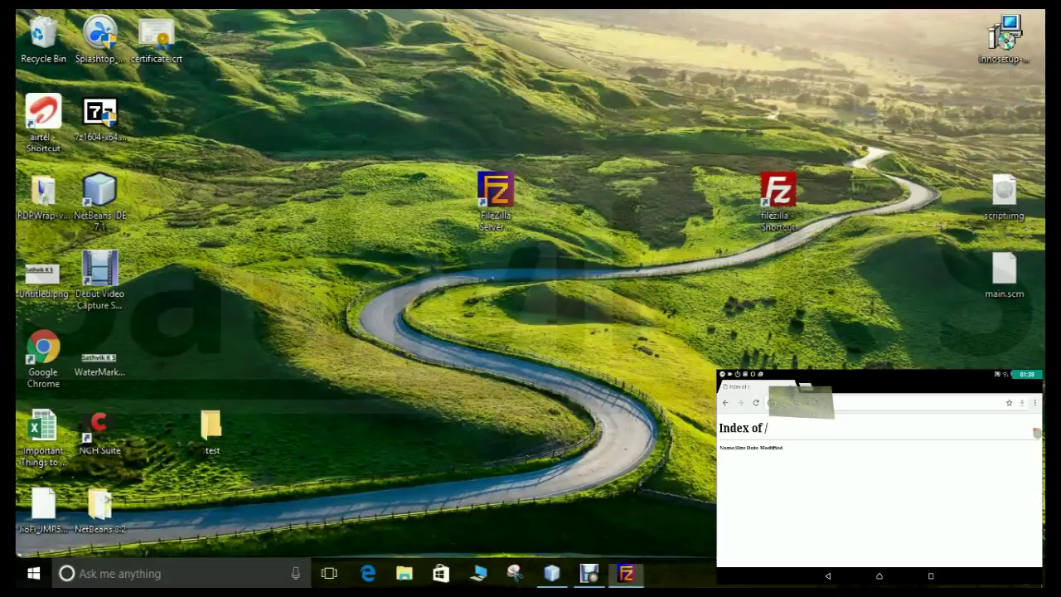
left_click(1026, 16)
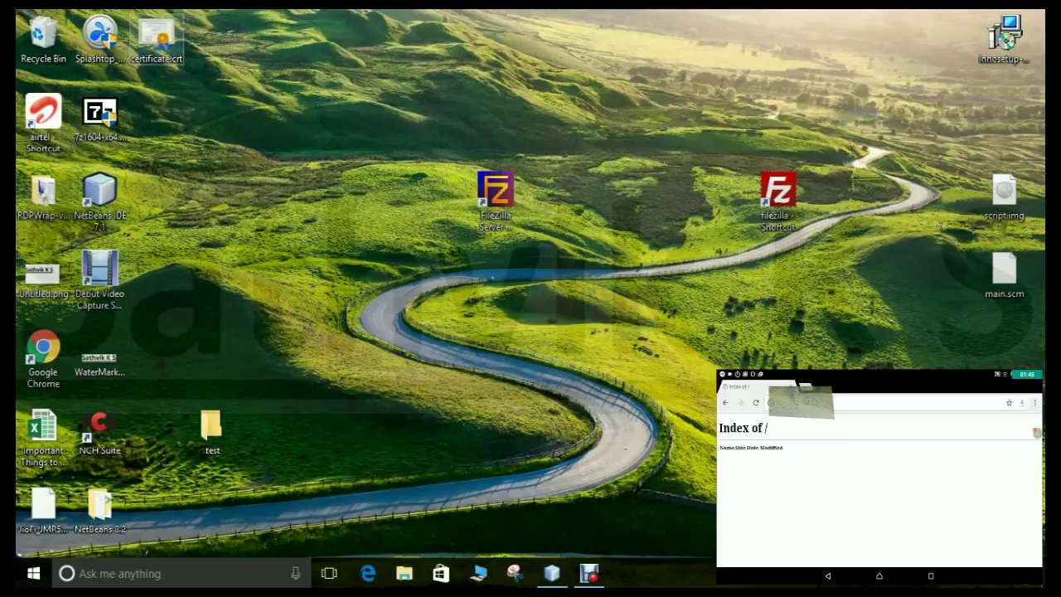
Step: Move innosetup-5.5.9.exe into the shared test folder
right_click(156, 38)
key("Escape")
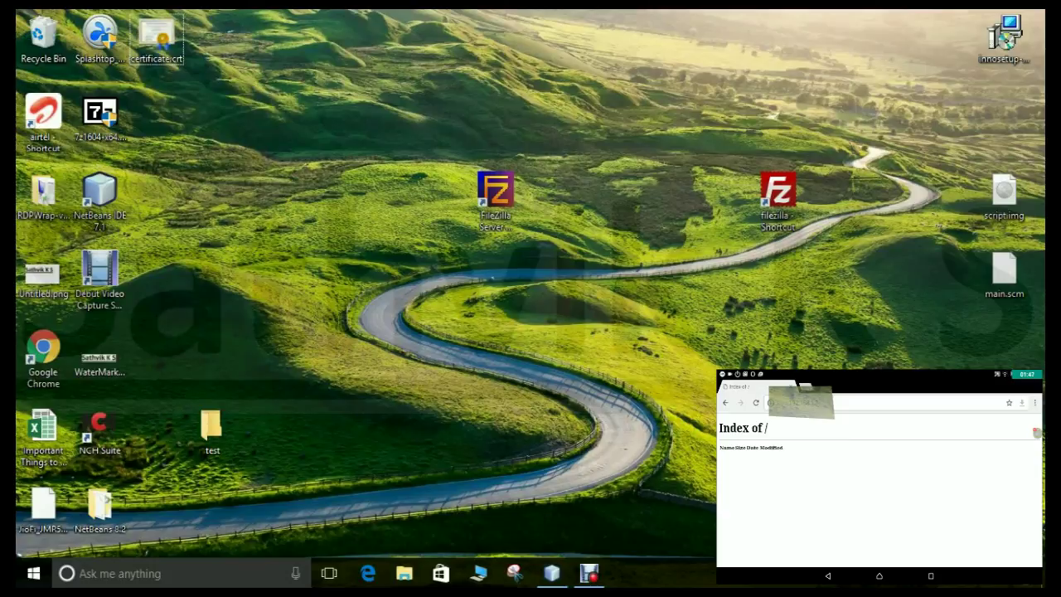
left_click_drag(1005, 37, 210, 426)
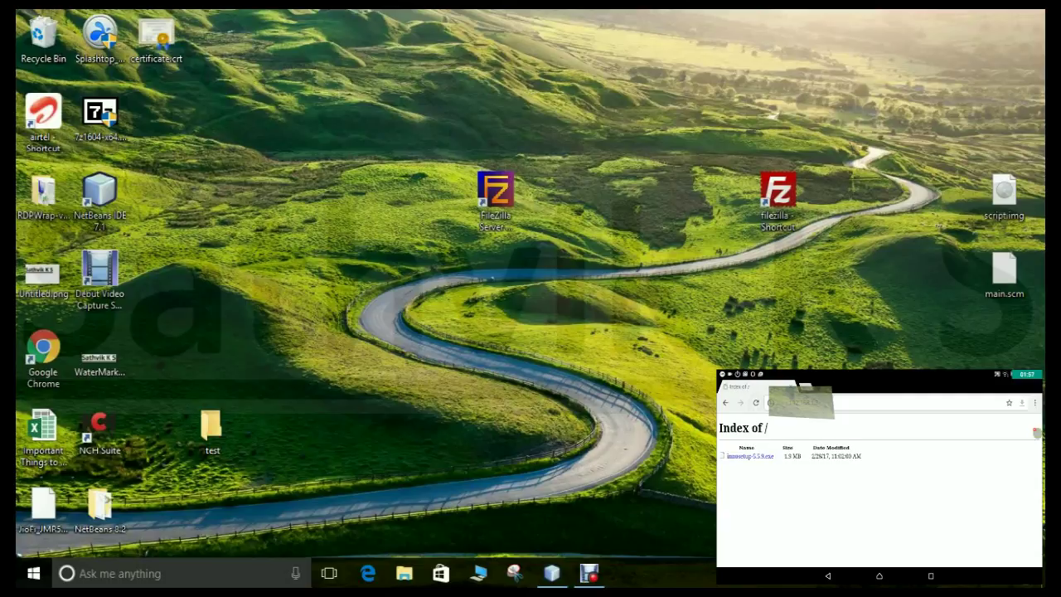
Step: Download innosetup-5.5.9.exe on the phone and check its download notification
left_click(750, 455)
left_click_drag(878, 374, 878, 547)
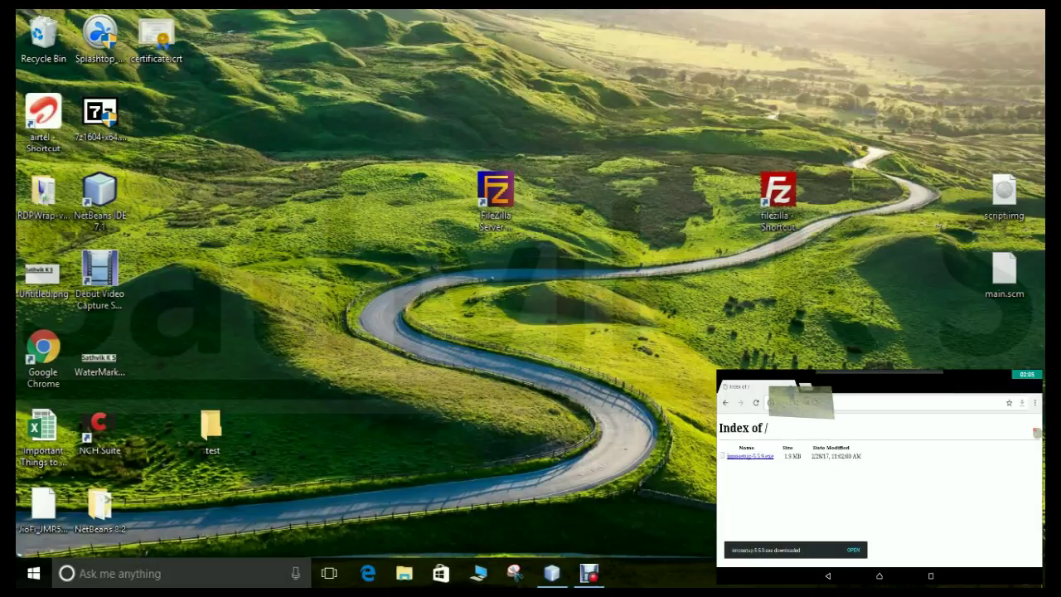
left_click(971, 498)
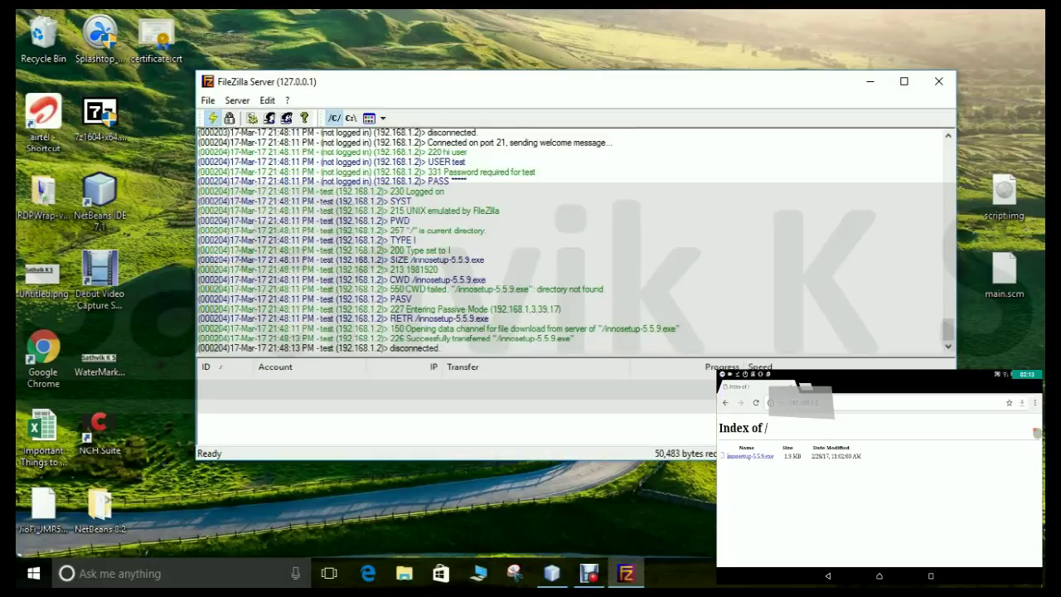
Step: Take the server offline, confirming the prompt, then bring it back online
left_click(212, 118)
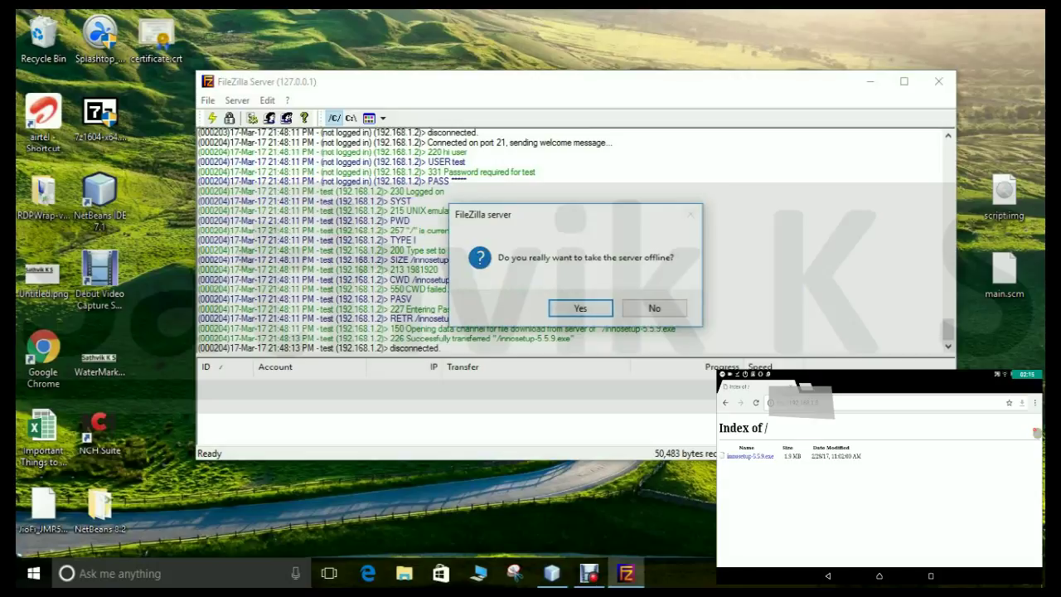
key("Return")
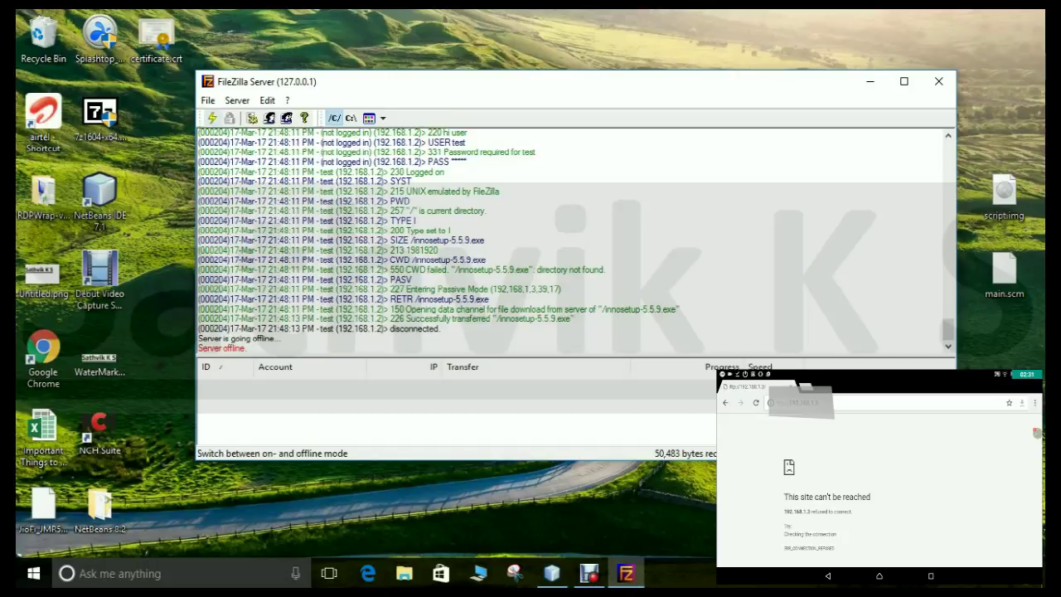
left_click(212, 118)
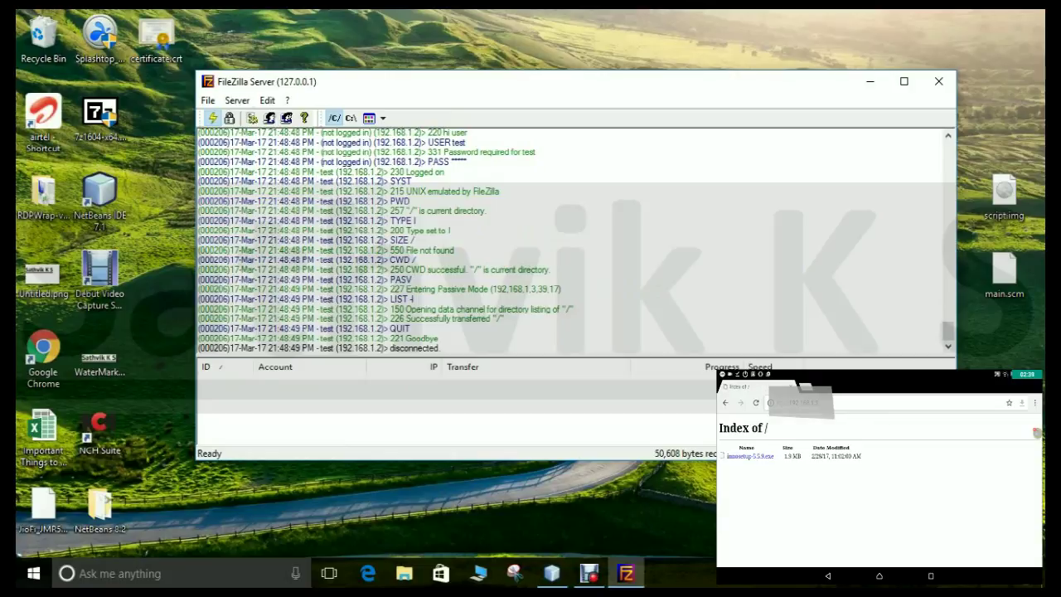
Step: Close the FileZilla Server window and reopen it from its desktop icon
left_click(207, 101)
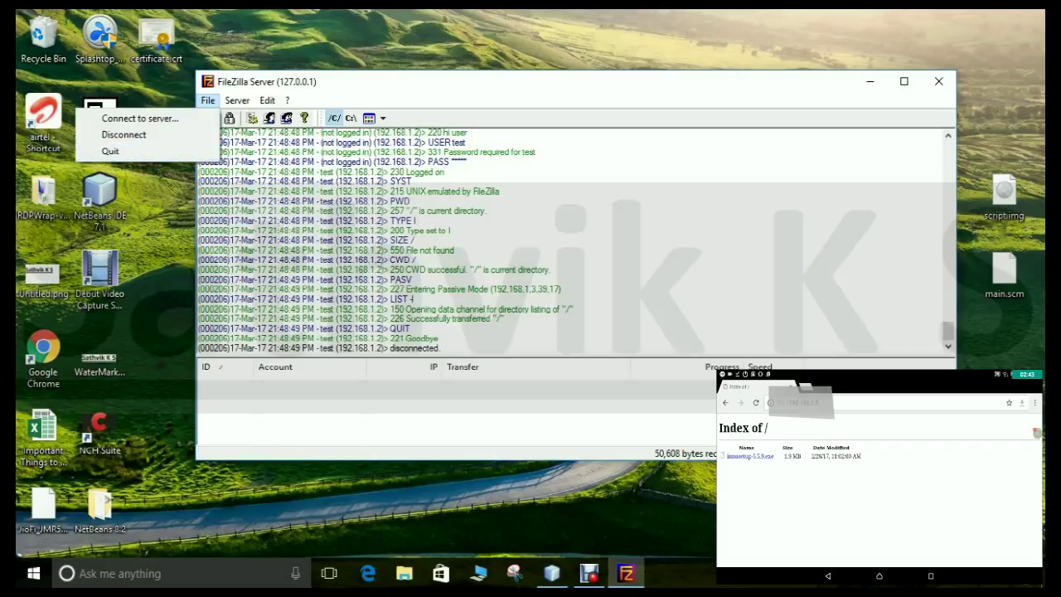
key("Escape")
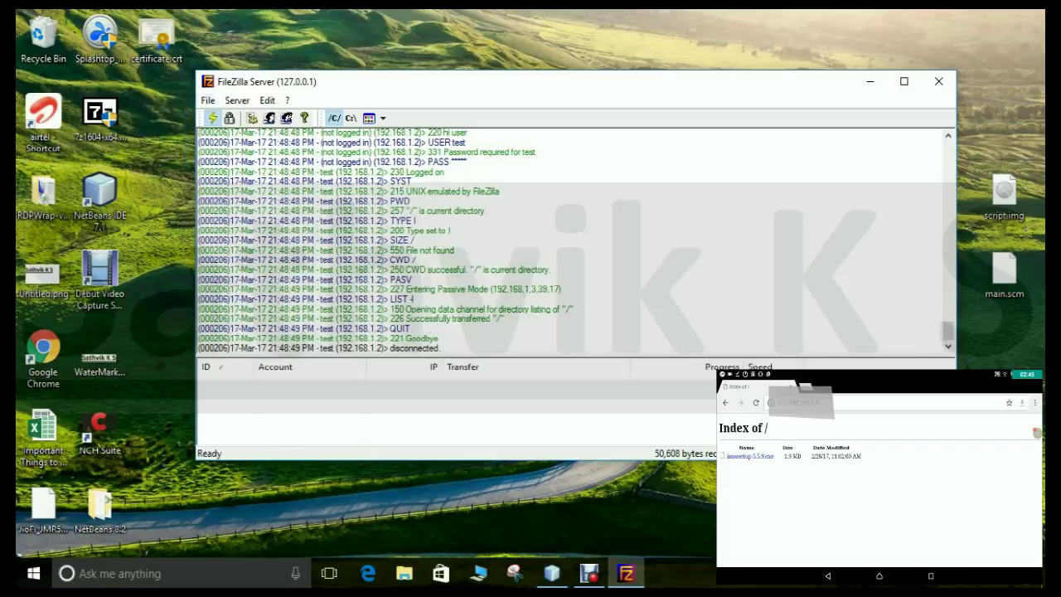
left_click_drag(580, 81, 441, 85)
left_click(798, 85)
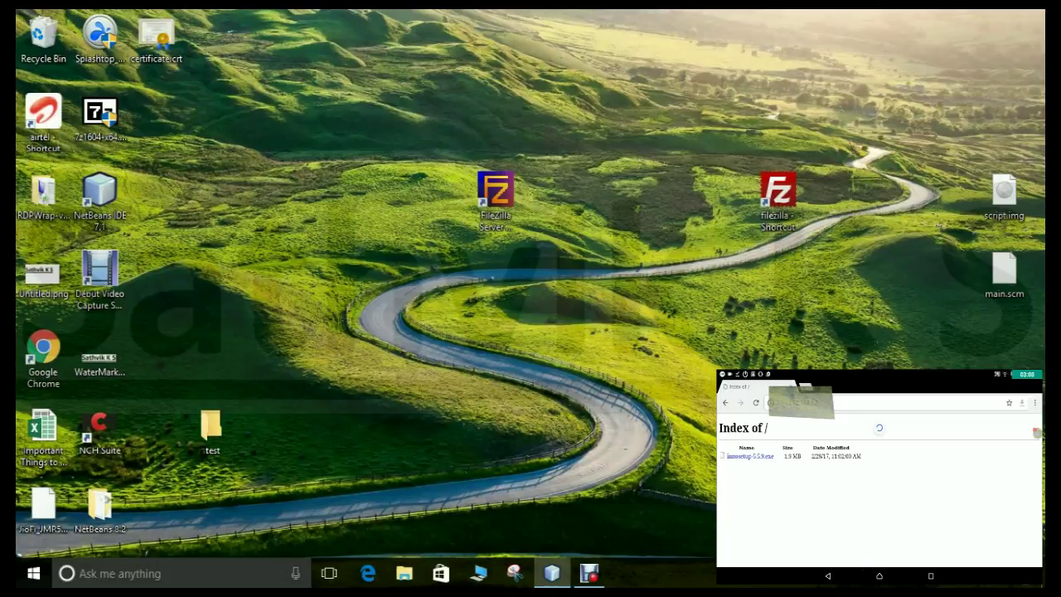
double_click(495, 193)
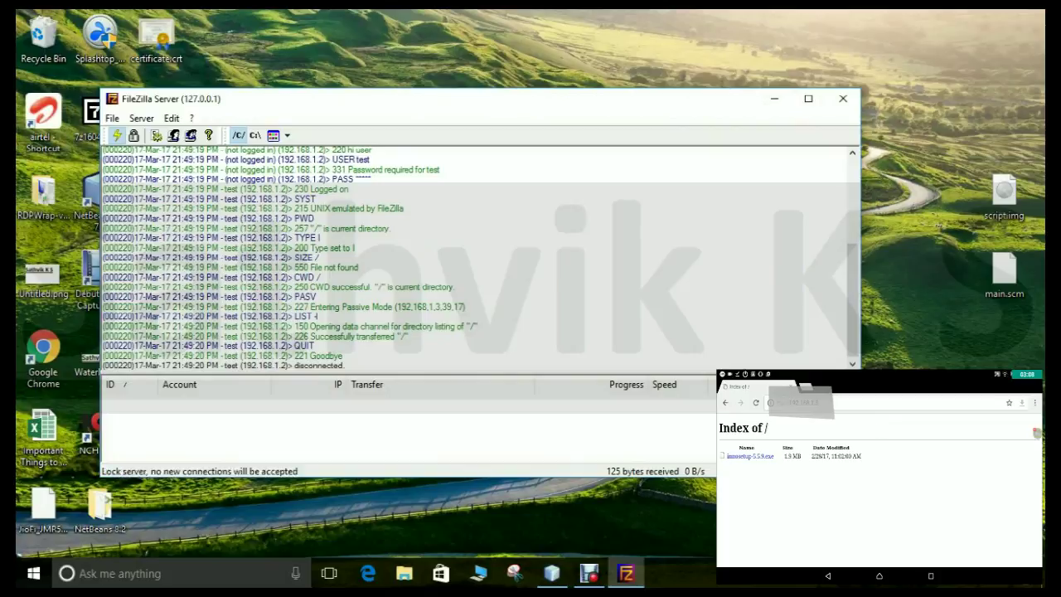
Step: Take the server offline again with confirmation, then bring it back online
left_click(117, 135)
key("Return")
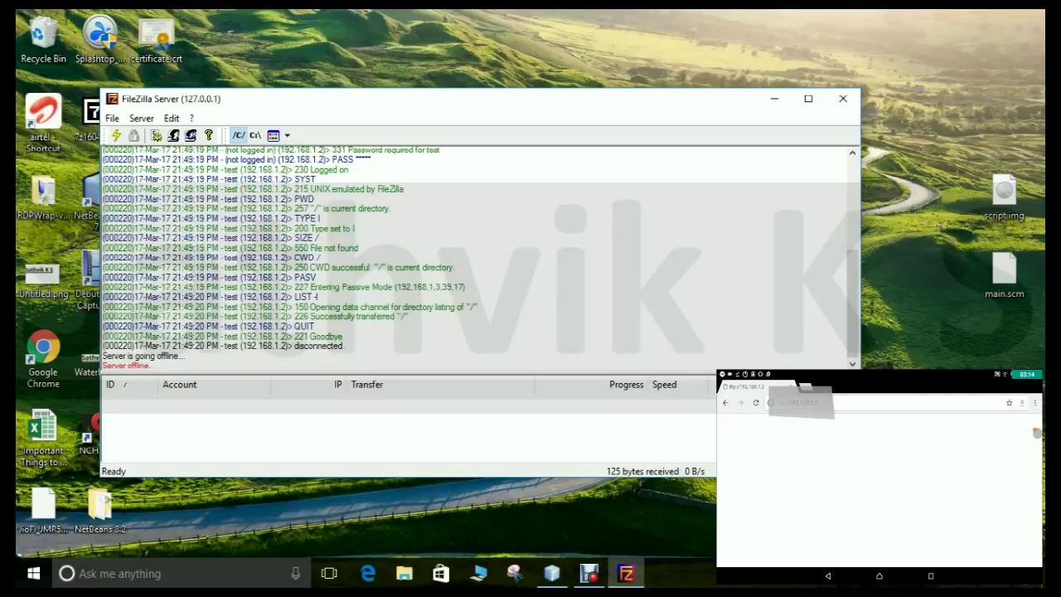
left_click(116, 135)
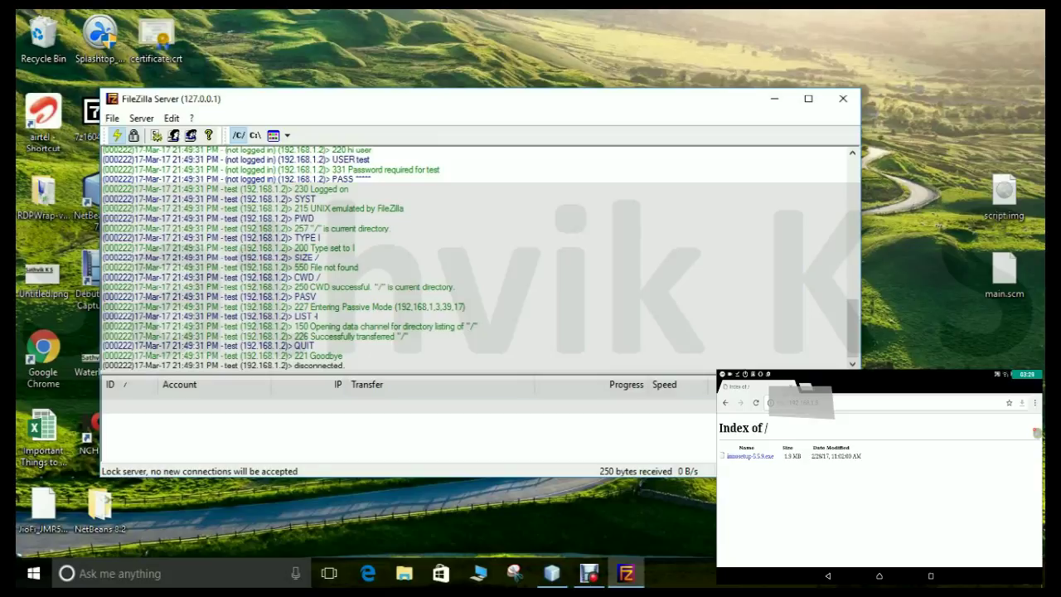
Step: Lock the server against new connections, then unlock it and close the window
left_click(133, 135)
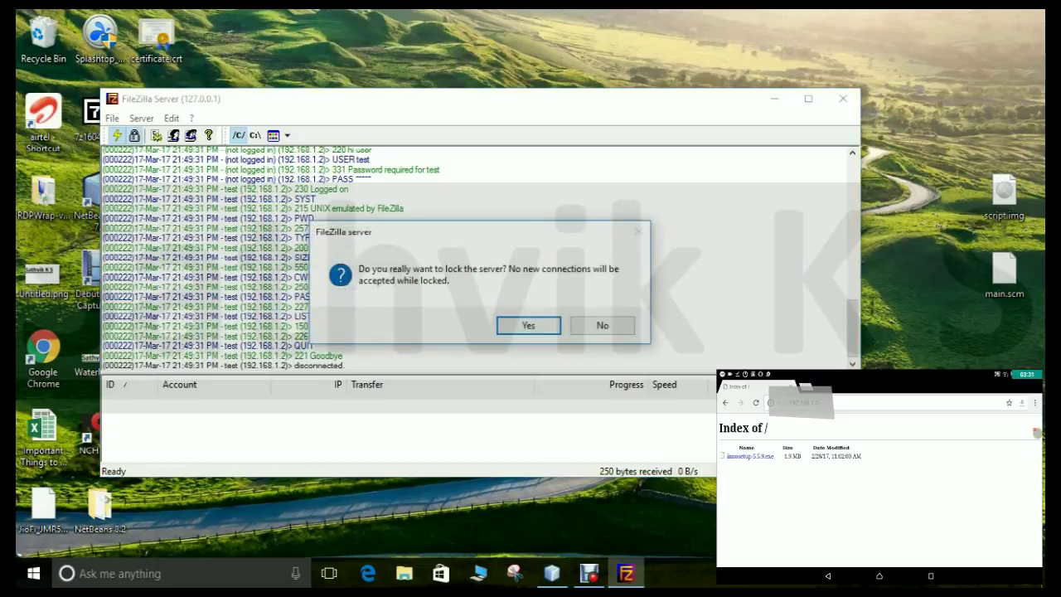
key("Return")
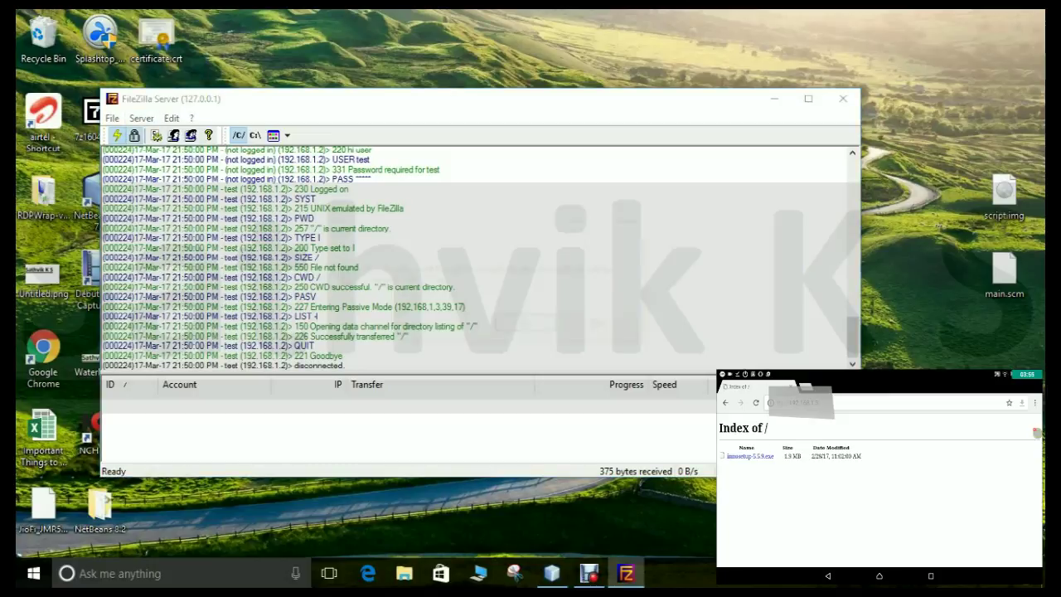
left_click(134, 136)
key("Return")
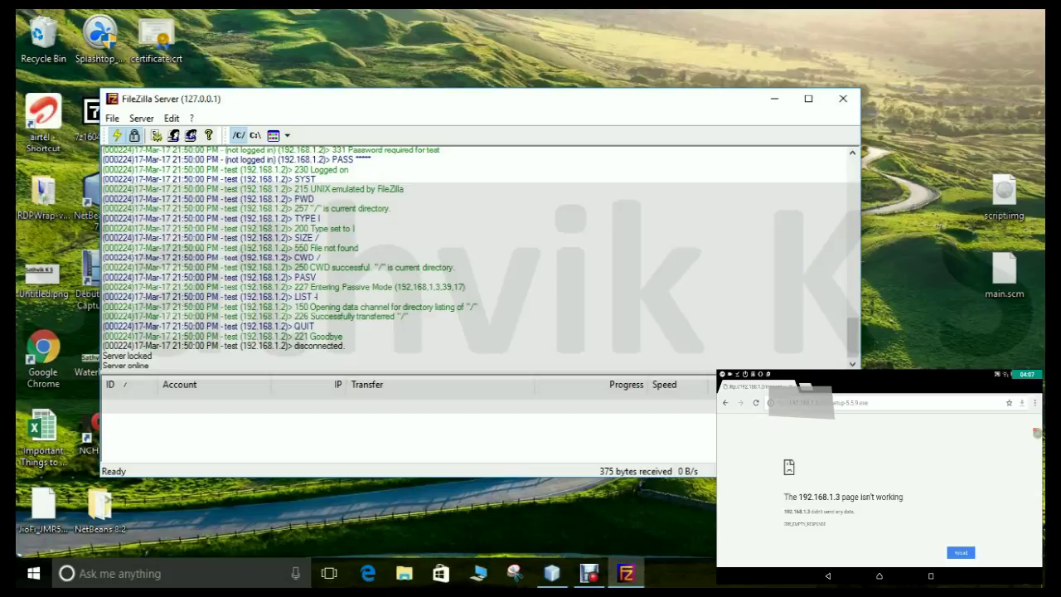
left_click(135, 135)
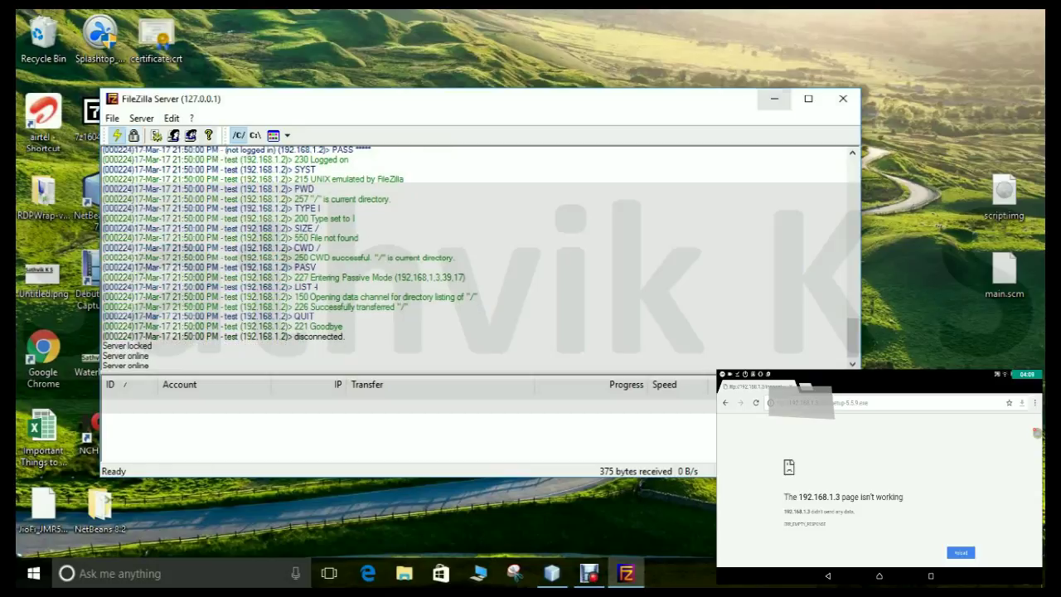
left_click(774, 99)
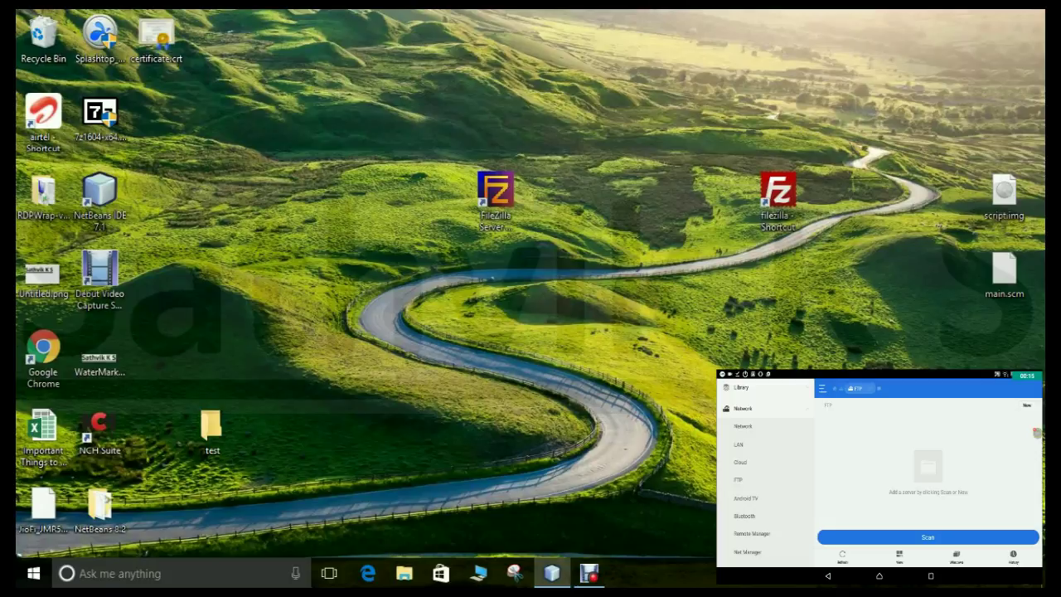
Step: Scan for FTP servers, open a found DESKTOP server, and select the FileZilla Server Interface icon
left_click(927, 537)
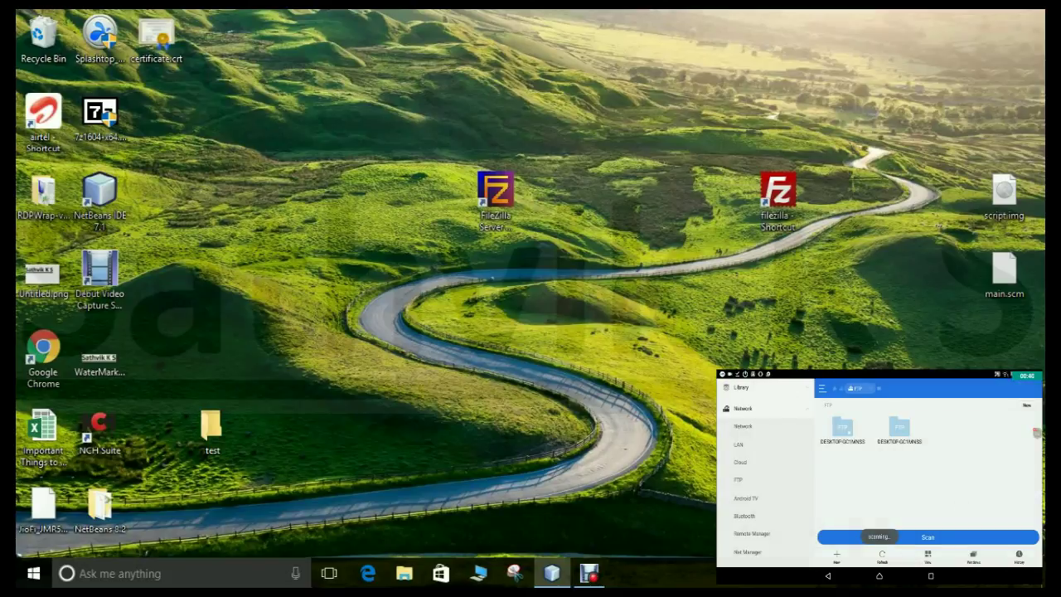
left_click(899, 429)
left_click(899, 429)
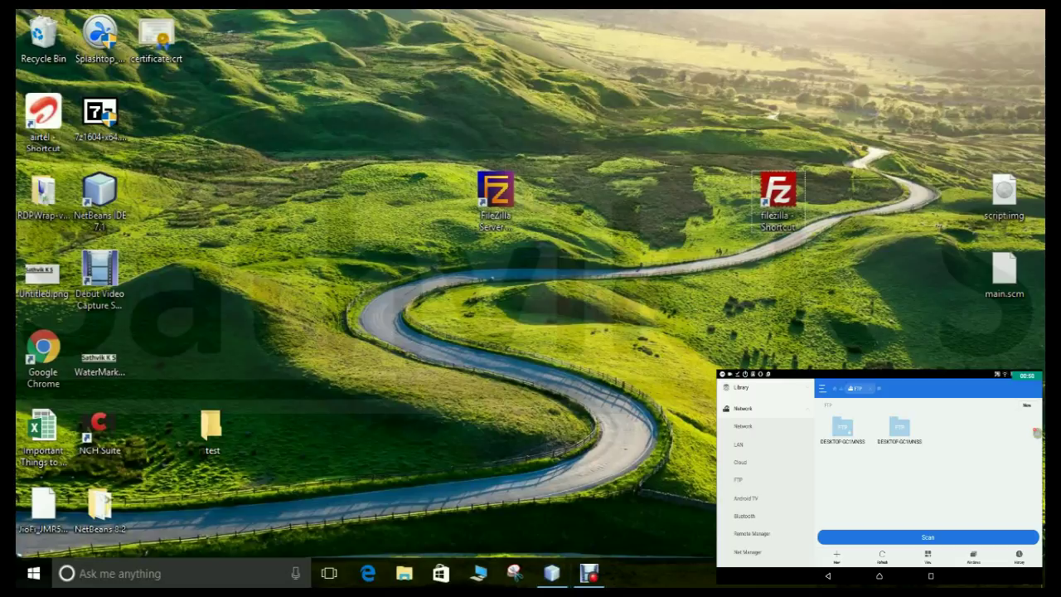
left_click(495, 203)
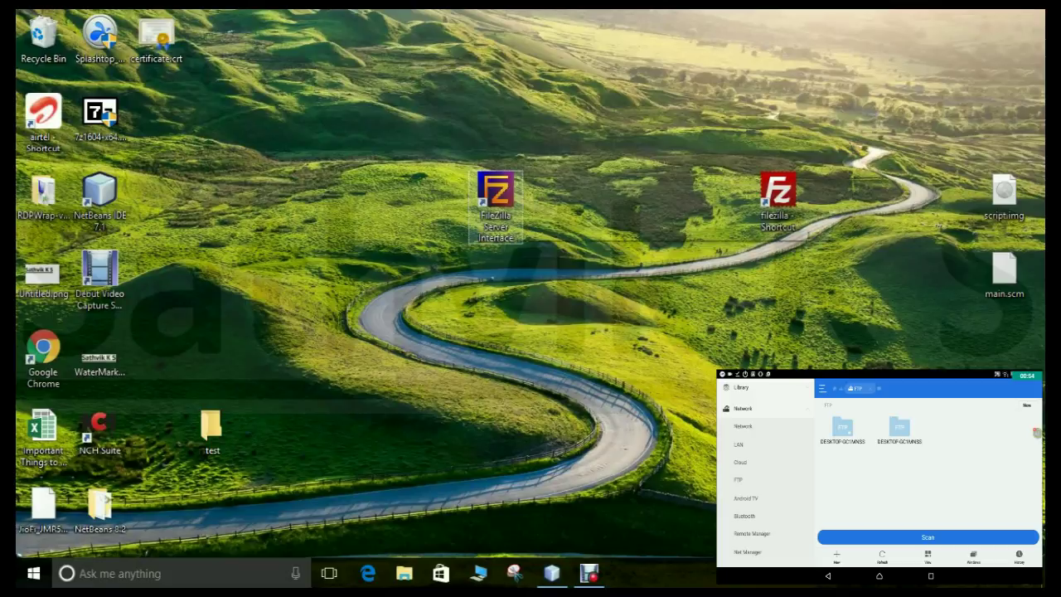
Step: Launch the FileZilla Server interface and toggle its online state, dismissing the take-offline prompt
key("Return")
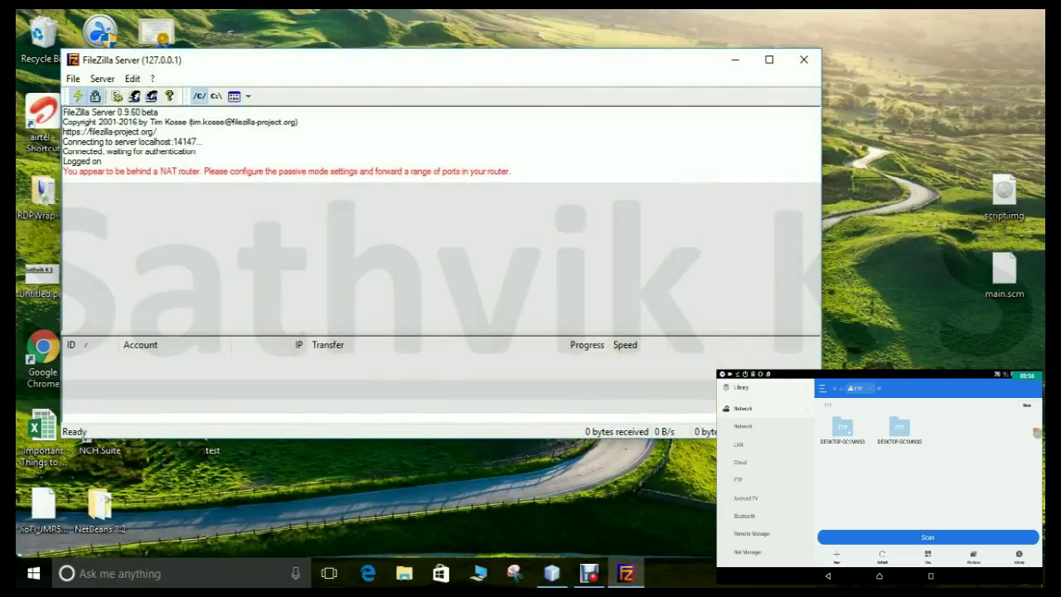
left_click(77, 96)
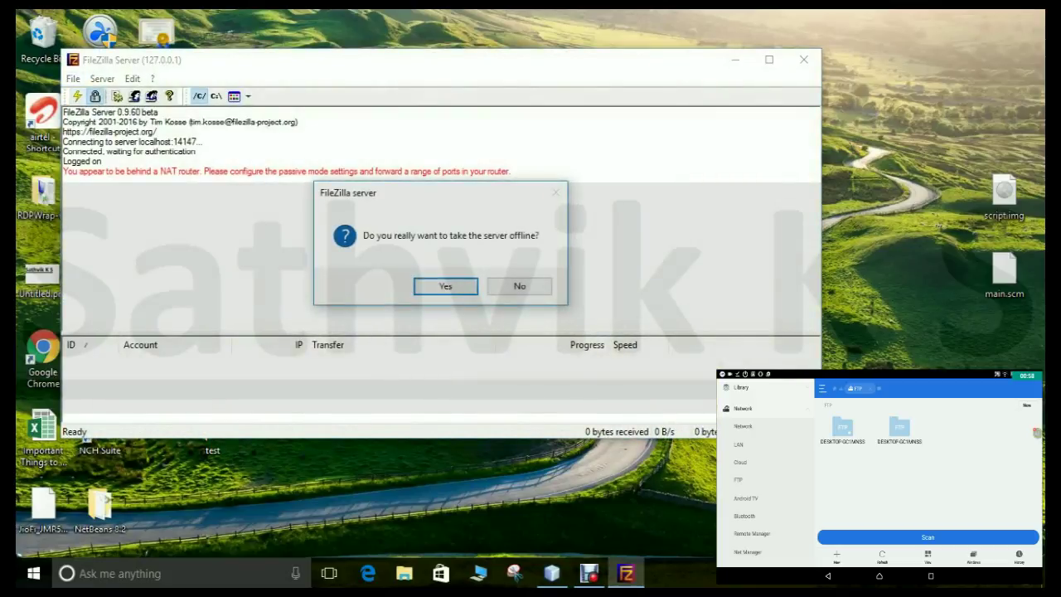
key("Return")
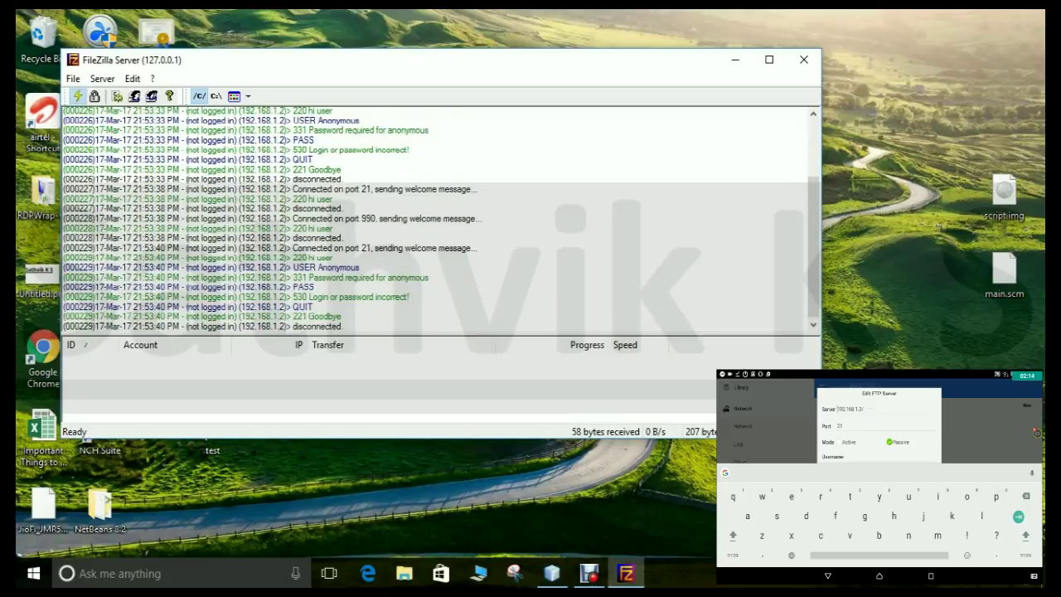
Step: Turn off anonymous login and enter username 'test' with the server account's password
left_click(827, 575)
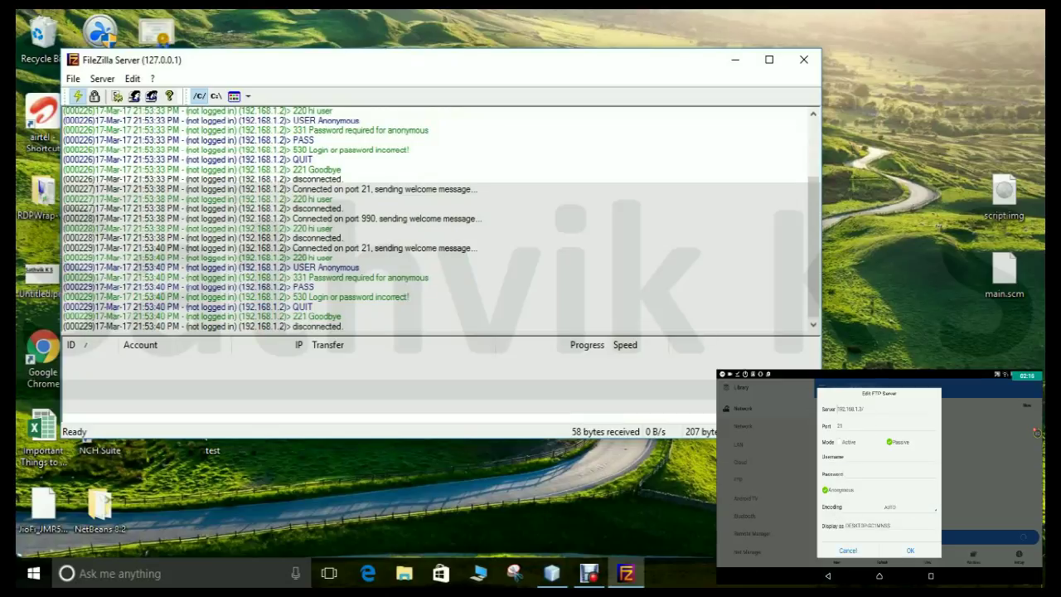
left_click(824, 489)
type("test")
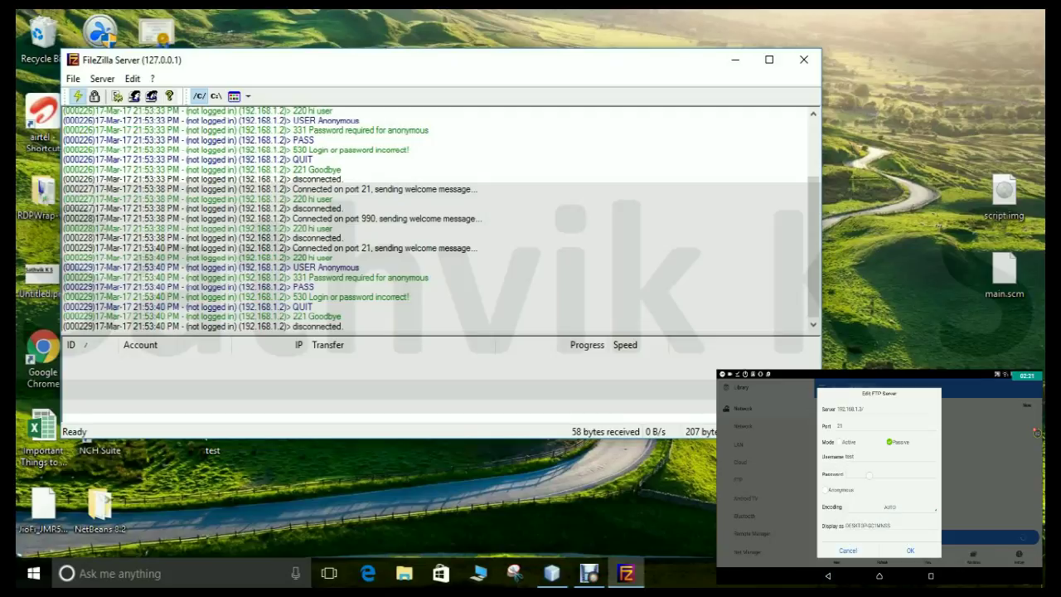
left_click(861, 474)
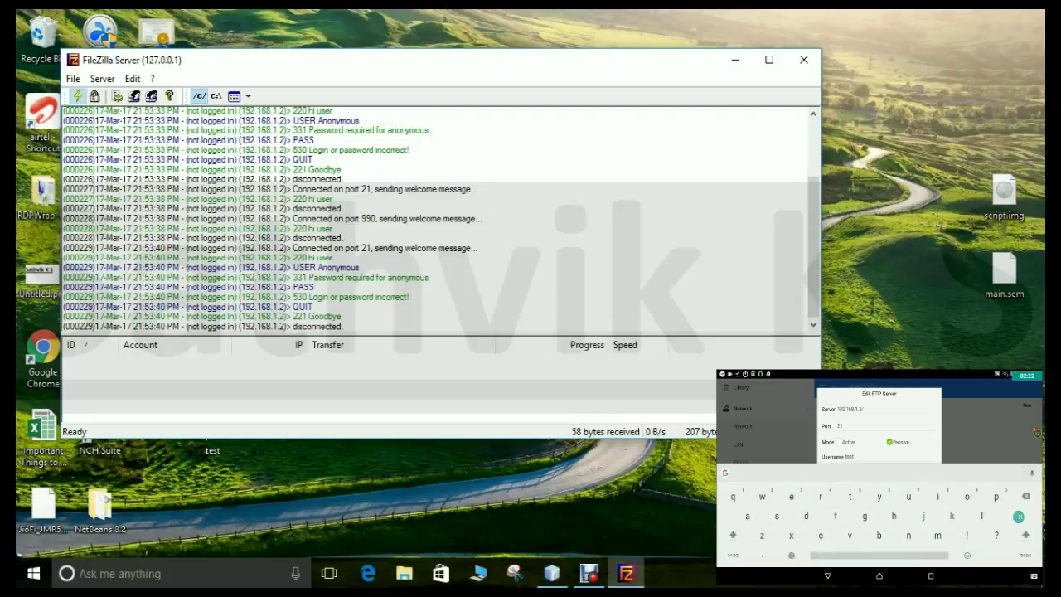
type("12345")
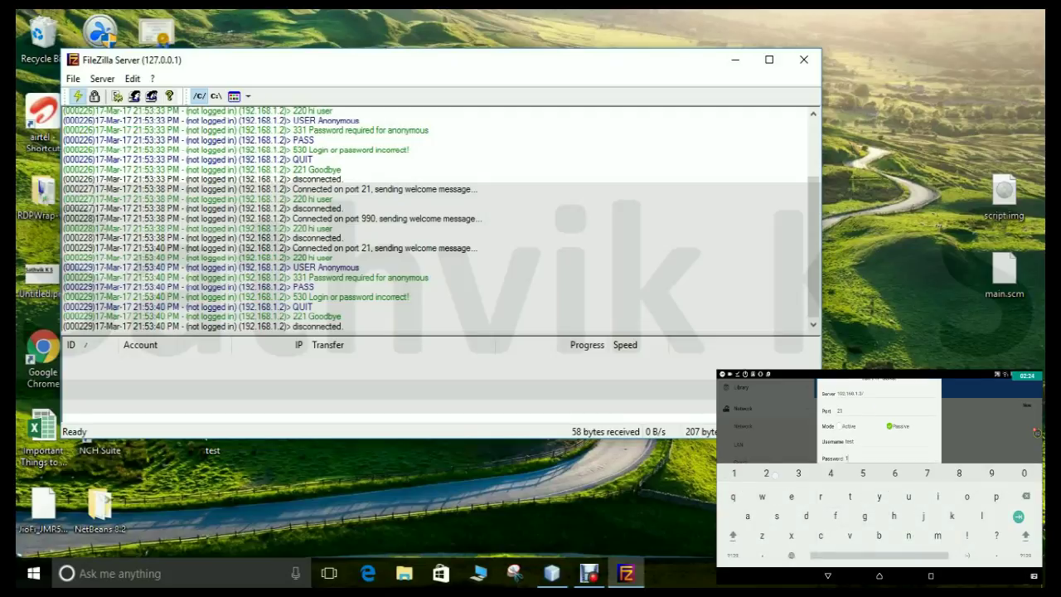
left_click(829, 575)
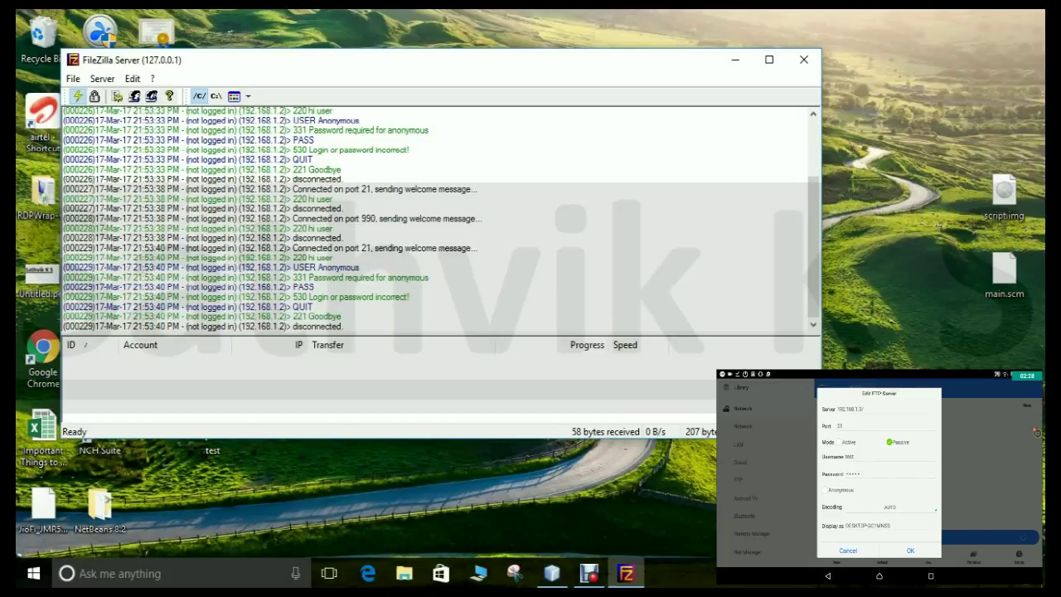
Step: Change the display name to 'Computer' and save the FTP server entry
left_click(882, 525)
key("BackSpace")
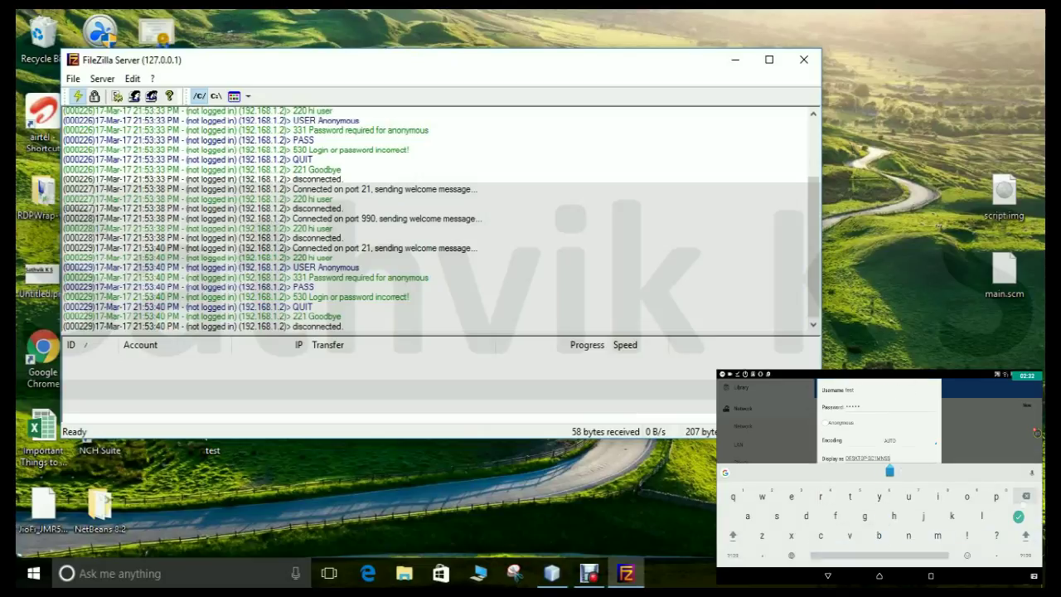
key("BackSpace")
key("BackSpace")
key("BackSpace")
key("BackSpace")
key("BackSpace")
key("BackSpace")
key("BackSpace")
key("BackSpace")
key("BackSpace")
key("BackSpace")
key("BackSpace")
key("BackSpace")
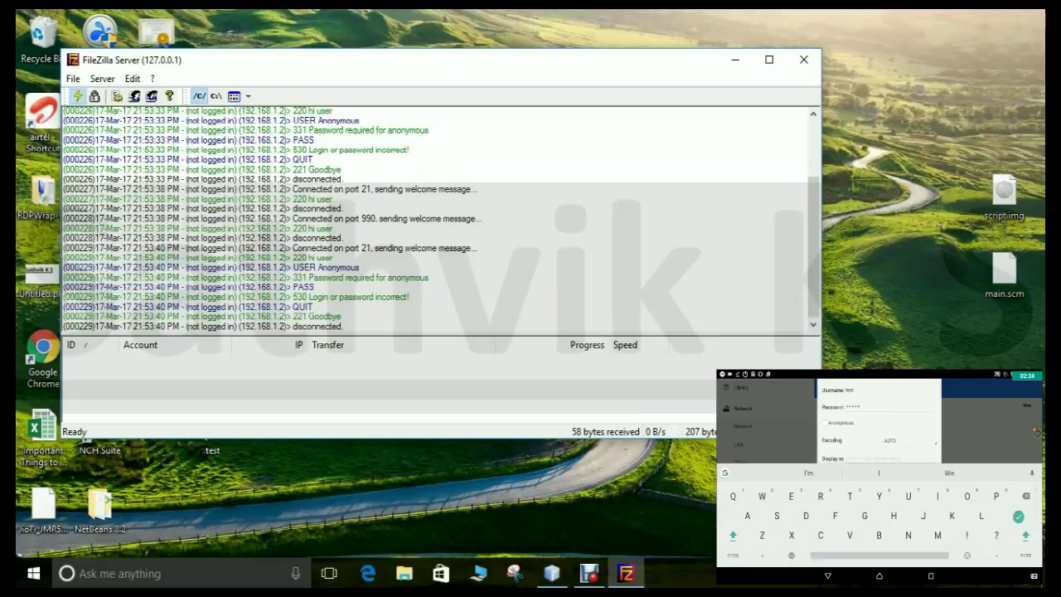
type("Computer")
scroll(879, 423, "up", 5)
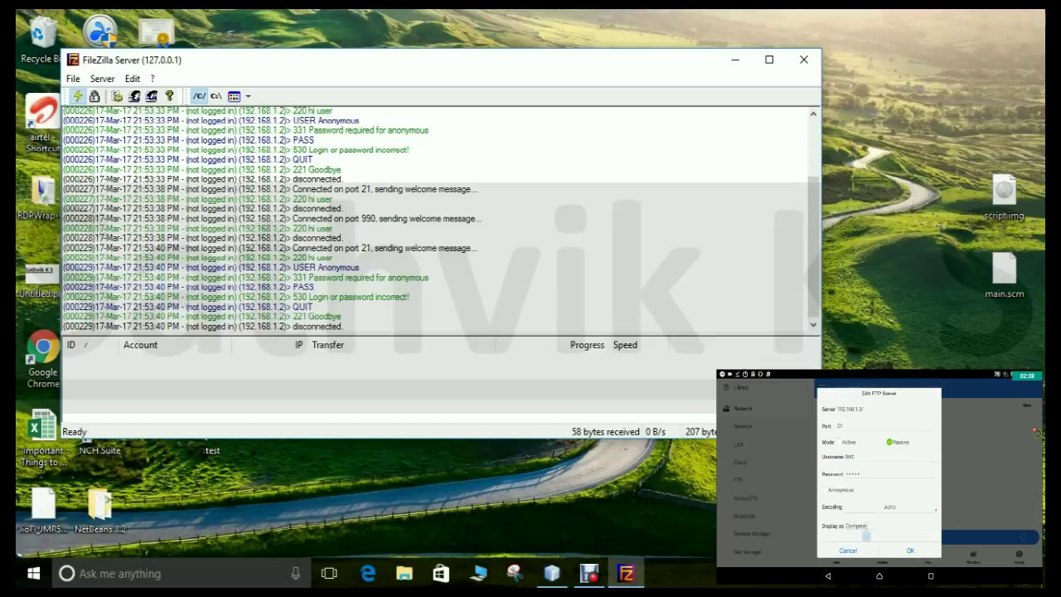
left_click(827, 575)
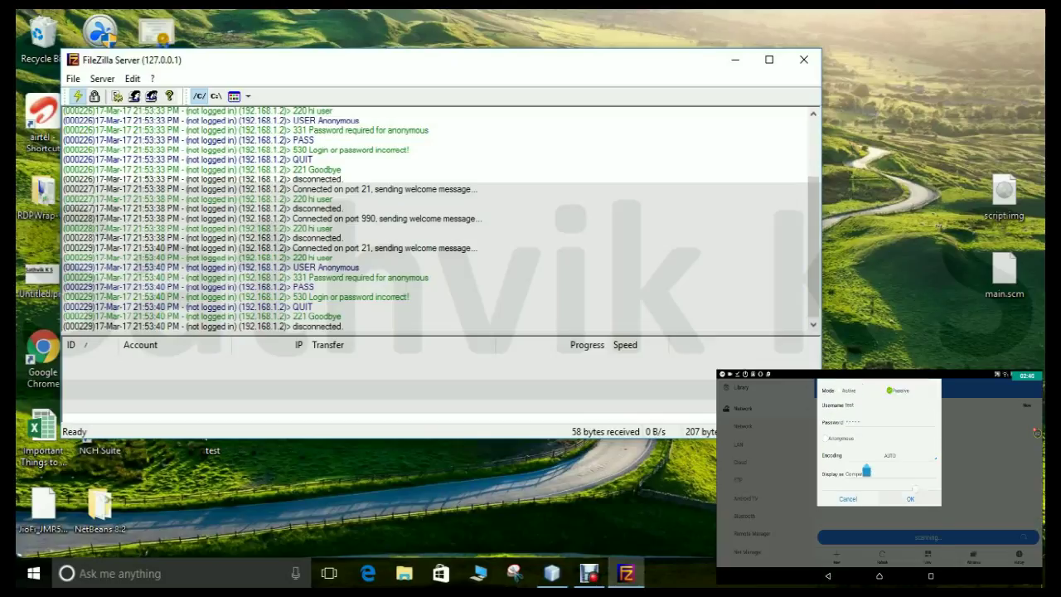
left_click(910, 551)
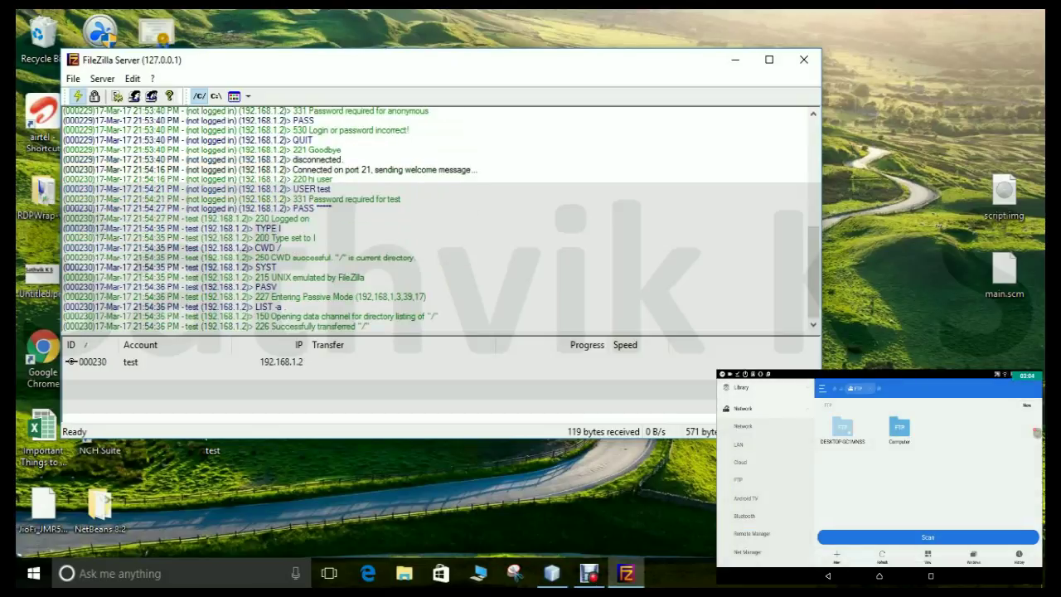
Step: Open the Computer FTP server and choose to create a new file there
left_click(899, 431)
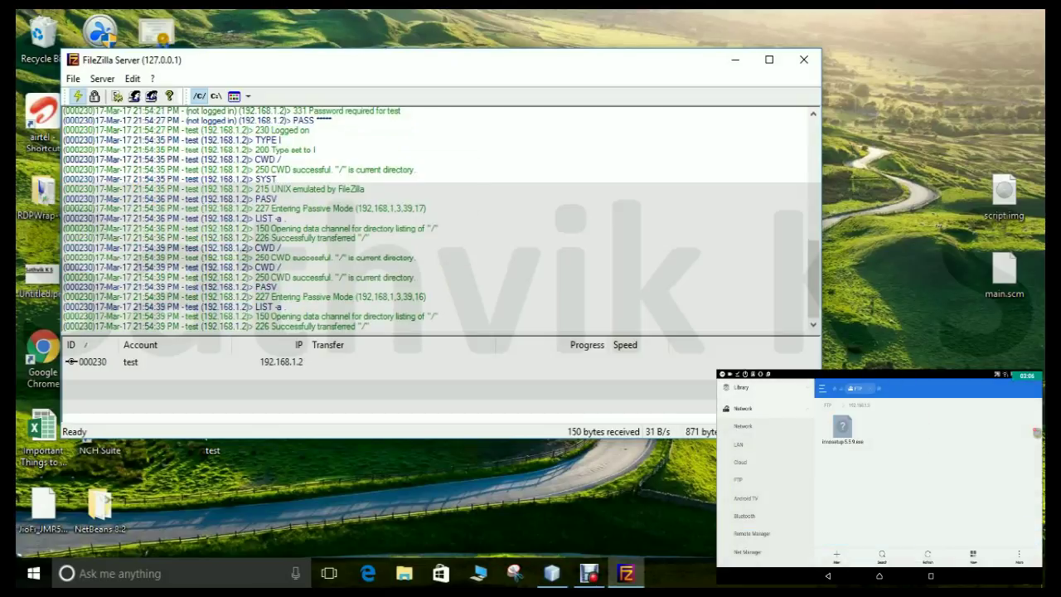
left_click(836, 554)
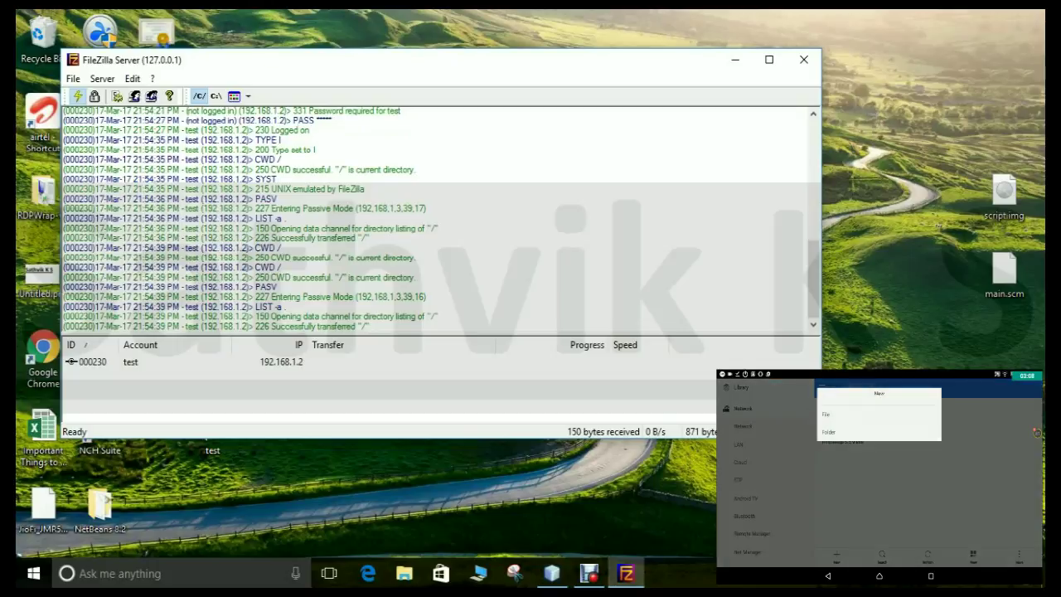
left_click(826, 413)
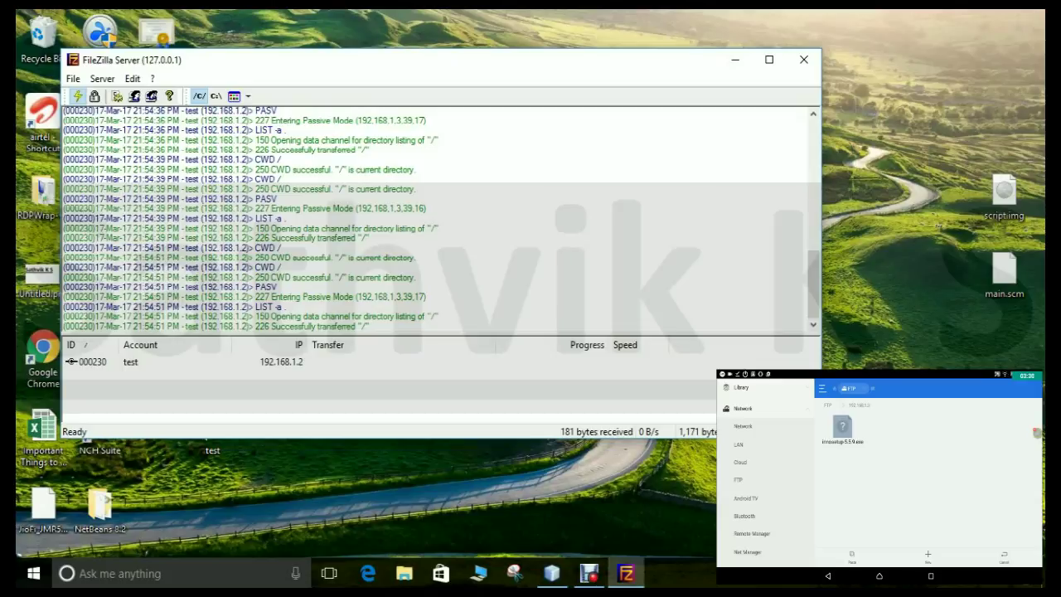
Step: Snap FileZilla Server to the right and the desktop test folder to the left
key("super+Right")
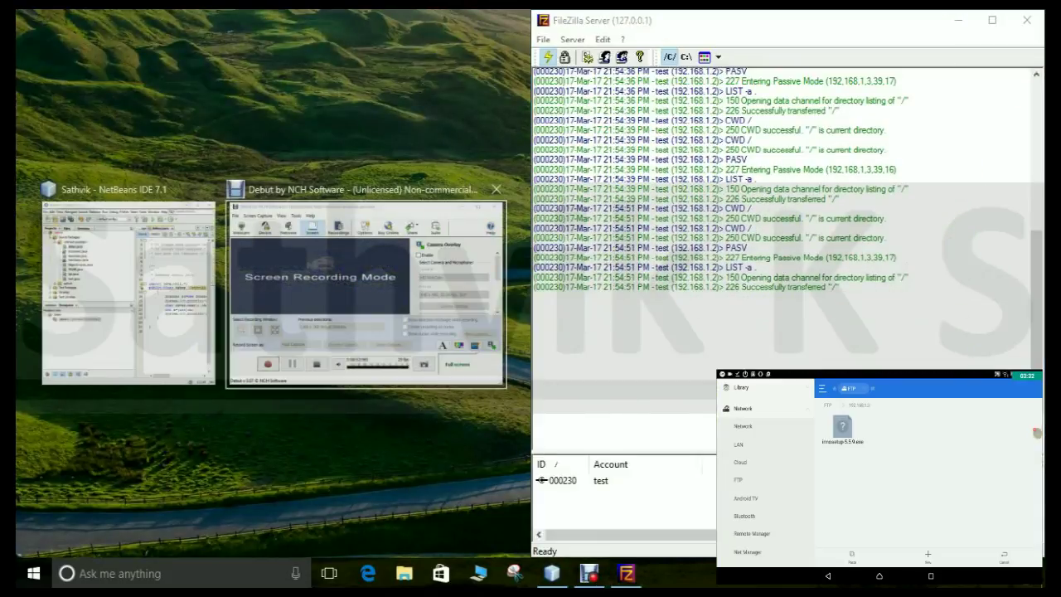
key("Escape")
double_click(212, 426)
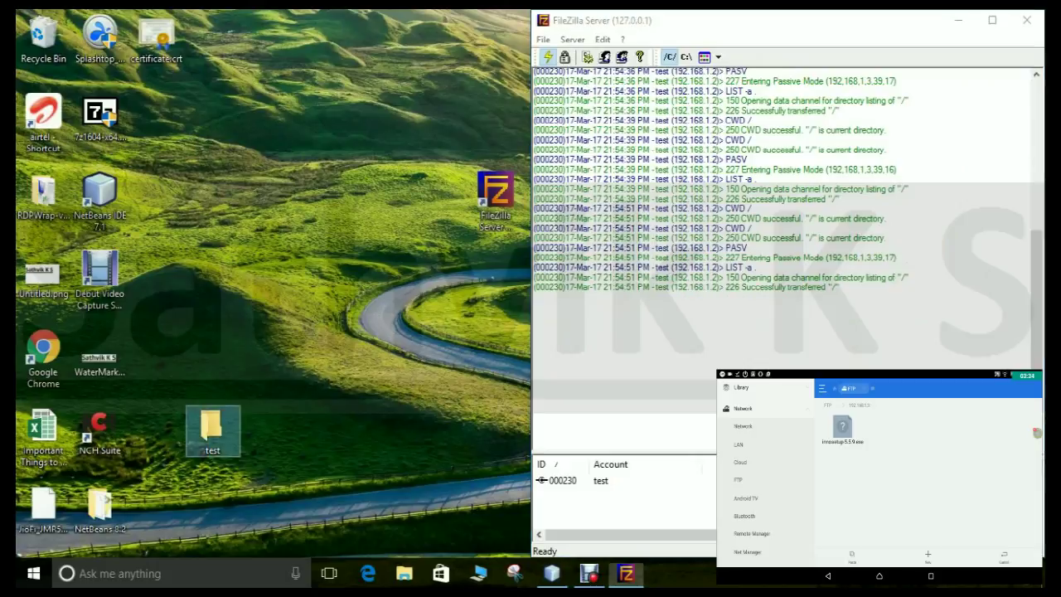
key("super+Left")
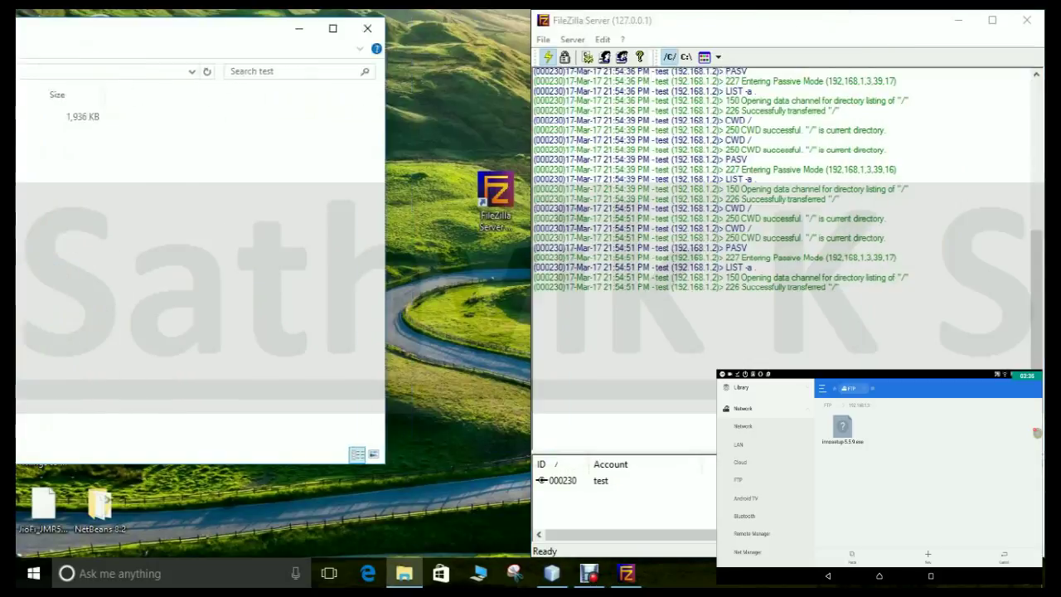